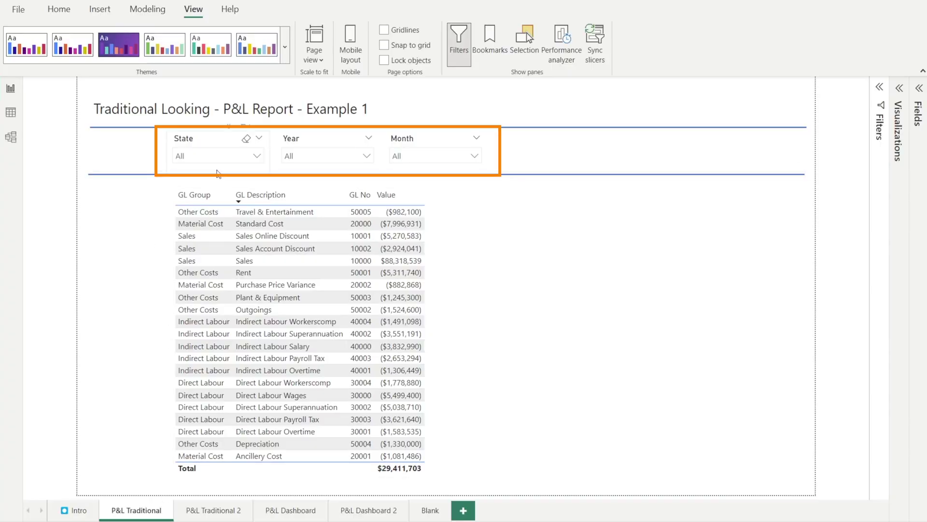
# - Tour the report pages from Traditional 2 through Blank and Intro, ending on P&L Traditional
pyautogui.click(209, 513)
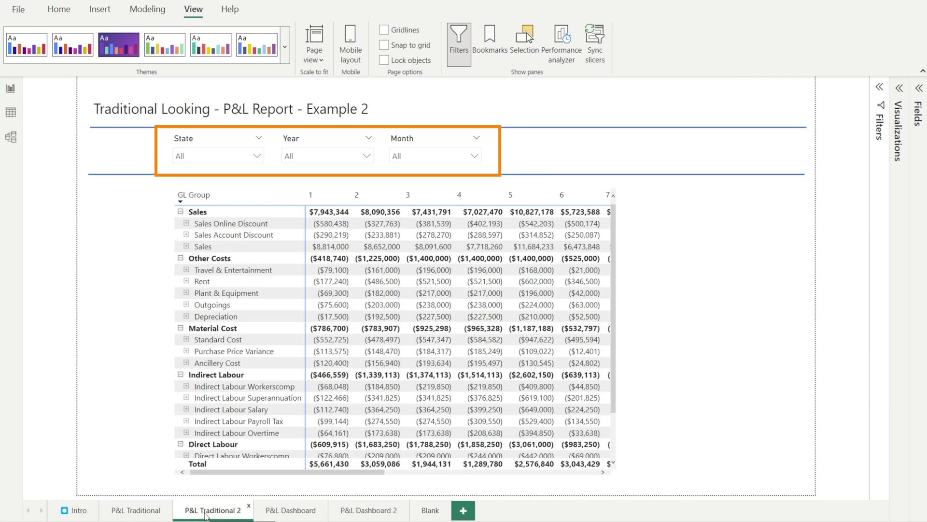
pyautogui.click(285, 513)
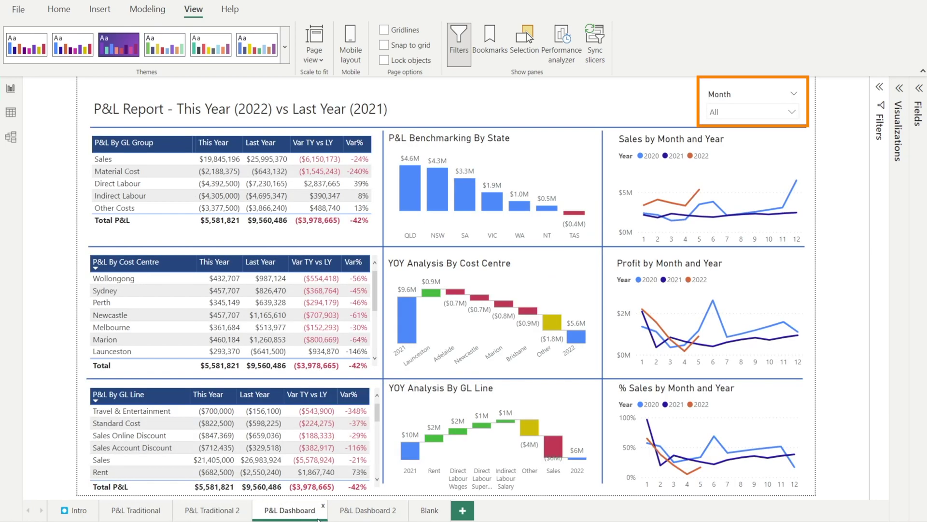
pyautogui.click(353, 515)
pyautogui.click(430, 513)
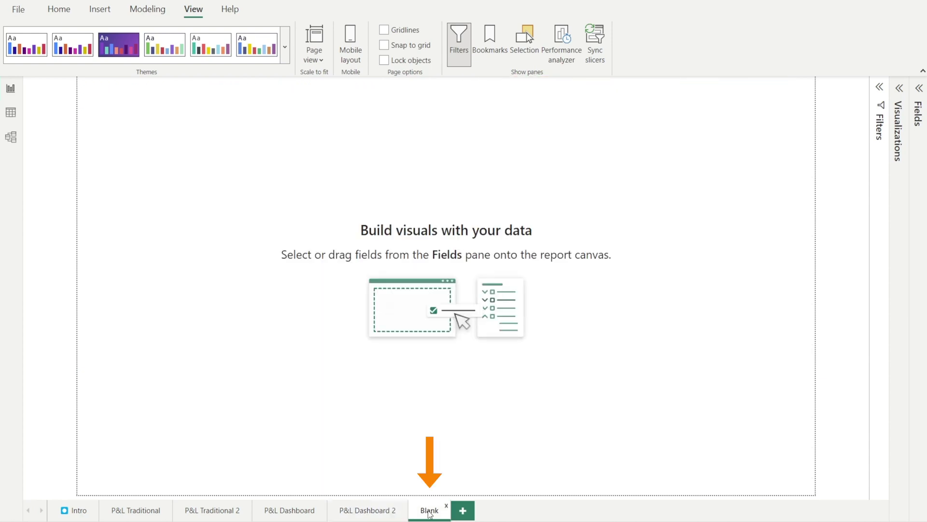
pyautogui.click(76, 511)
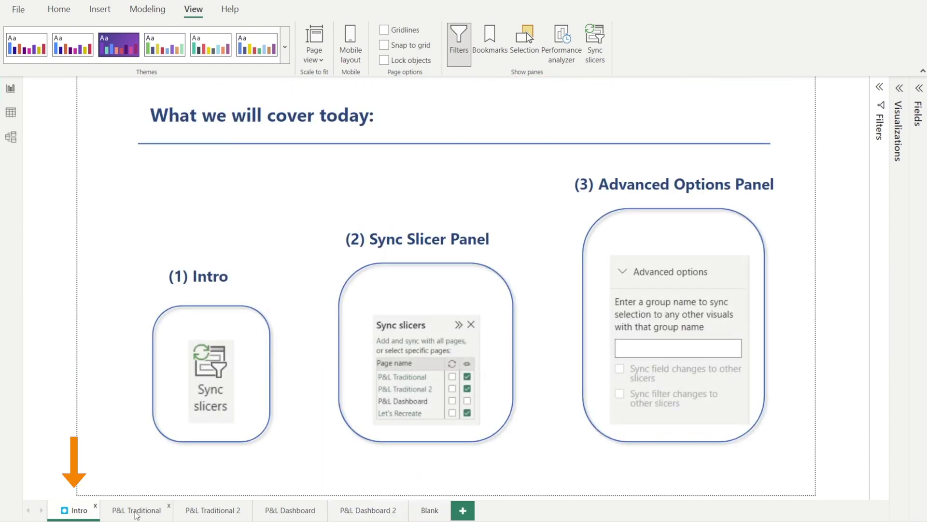
pyautogui.click(137, 513)
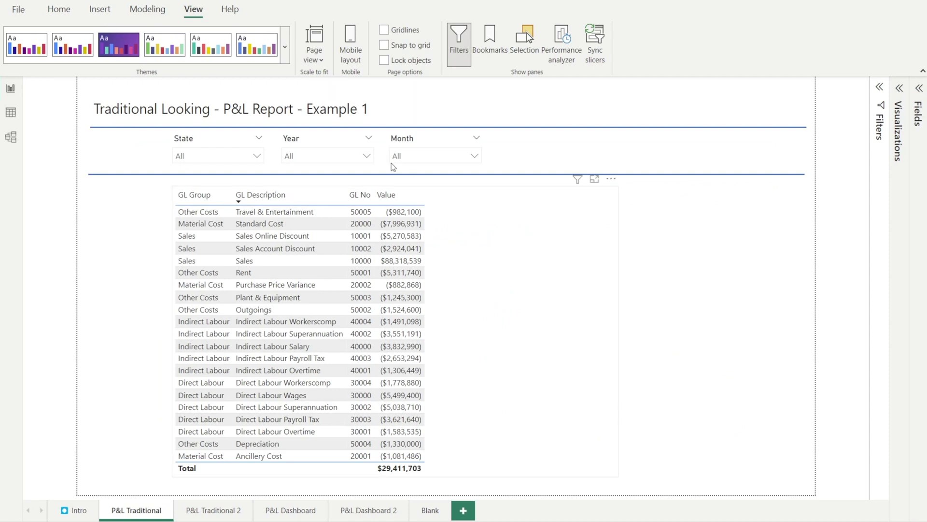
# - Filter the P&L Traditional table to Year 2022 and Month 1
pyautogui.click(367, 156)
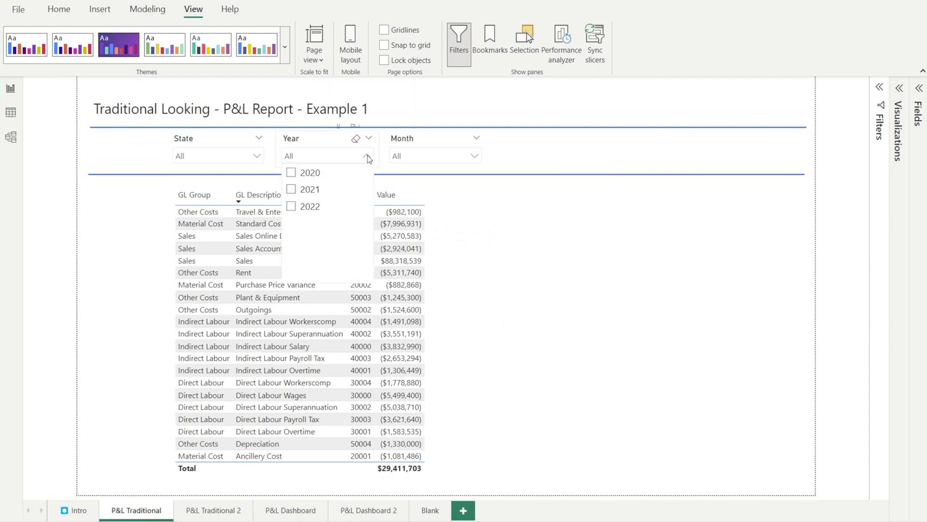
pyautogui.click(315, 208)
pyautogui.click(475, 156)
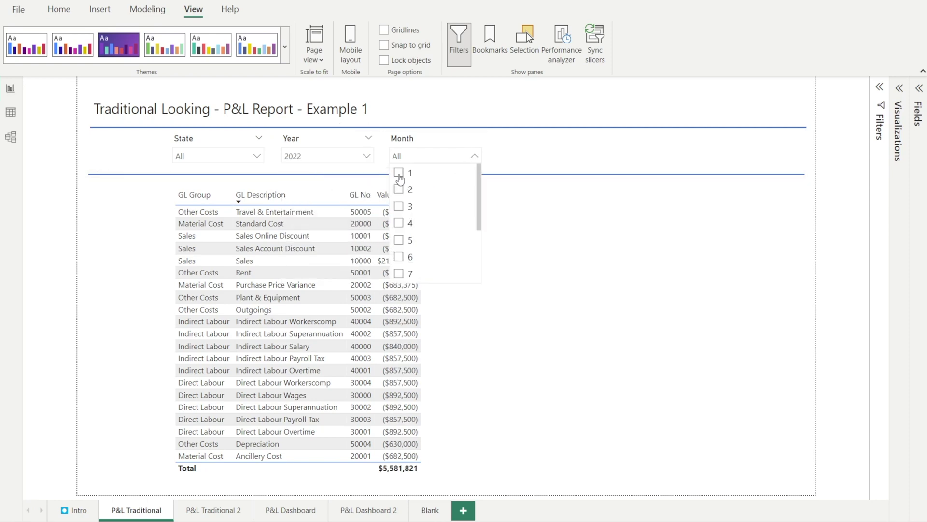
pyautogui.click(398, 172)
pyautogui.click(657, 249)
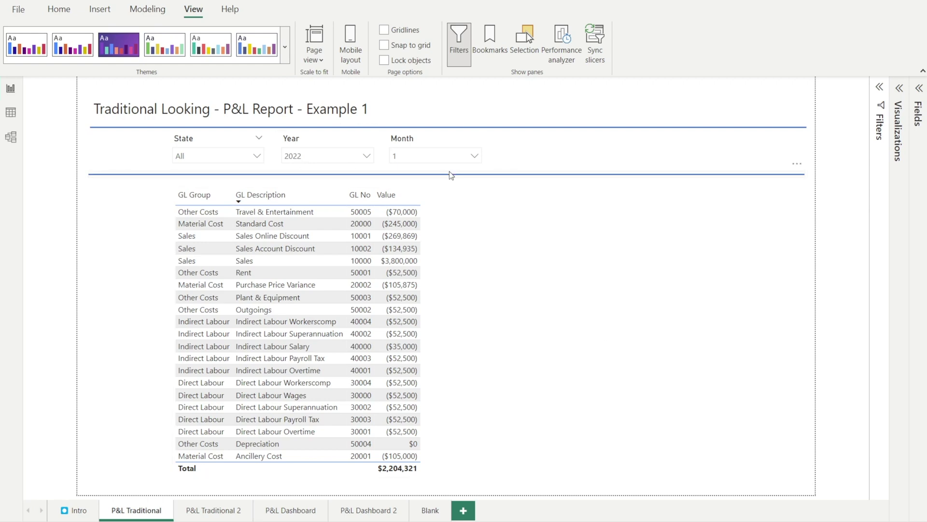
# - Set the Month slicer to 1 on P&L Traditional 2 and P&L Dashboard
pyautogui.click(226, 514)
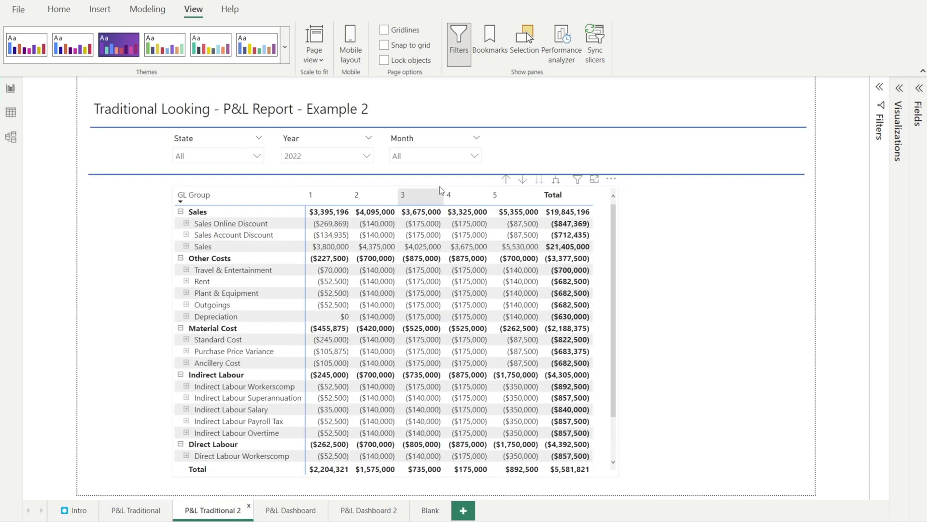
pyautogui.click(473, 155)
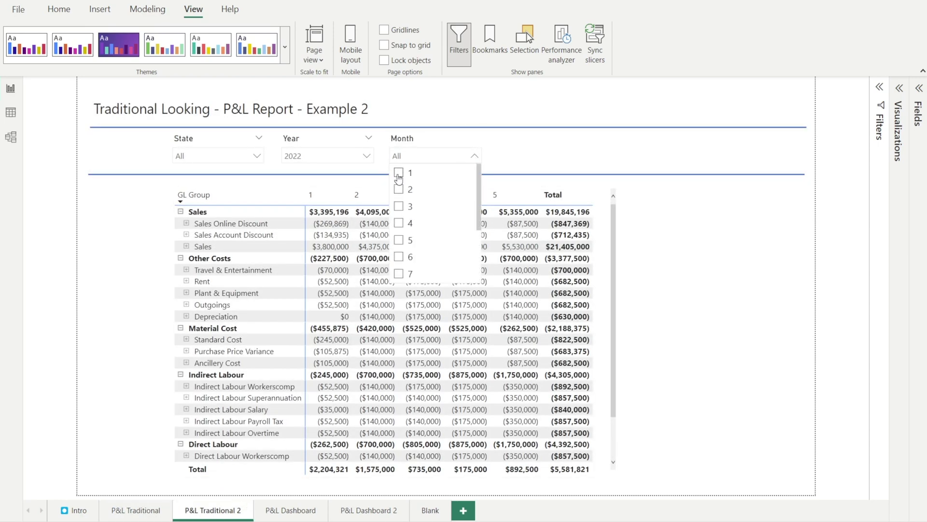
pyautogui.click(399, 176)
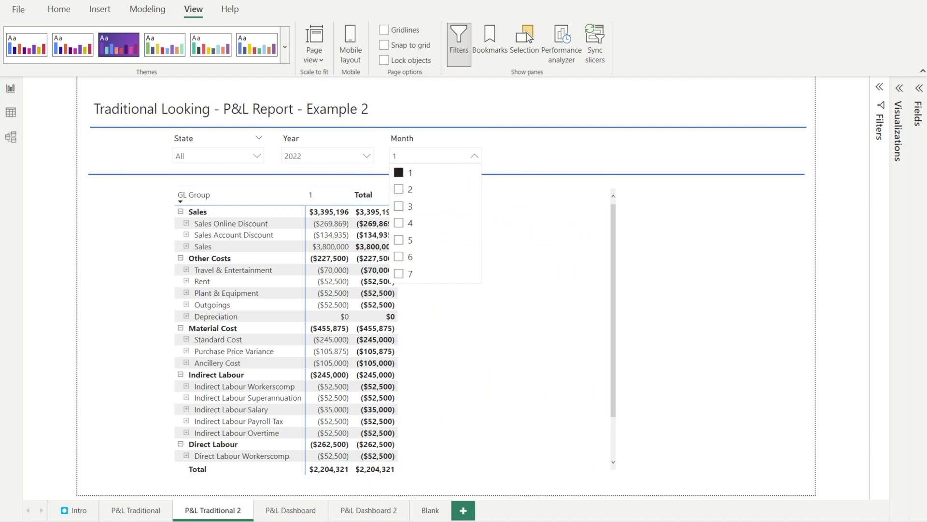
pyautogui.click(290, 510)
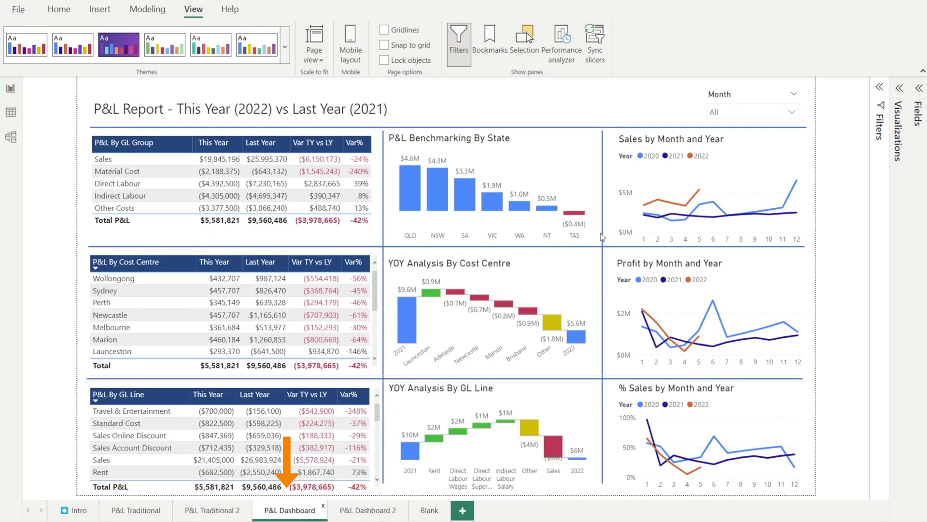
pyautogui.click(792, 112)
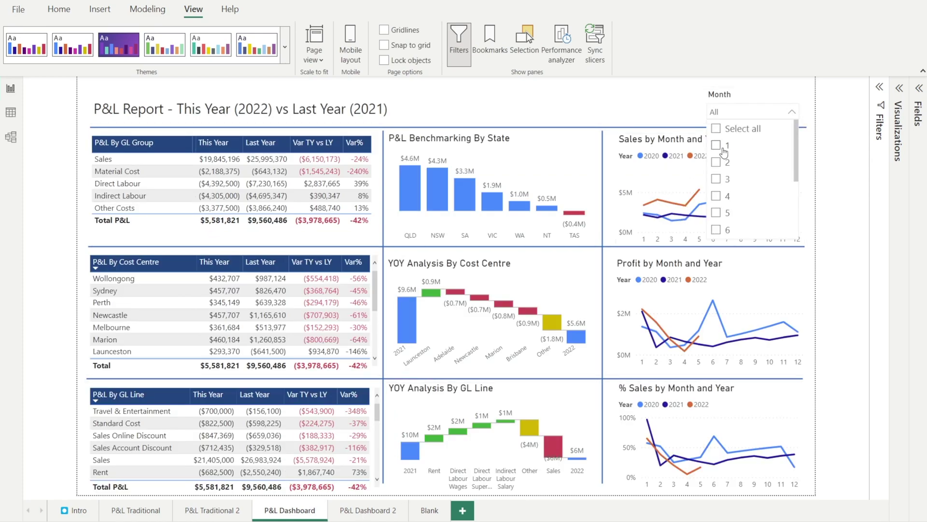
pyautogui.click(652, 110)
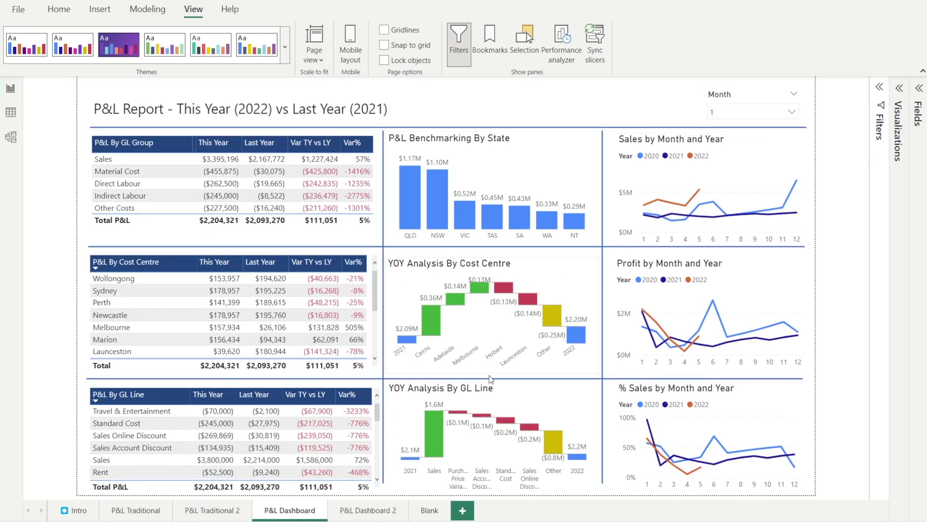
# - Filter P&L Dashboard 2 to Year 2022 and Month 1
pyautogui.click(365, 511)
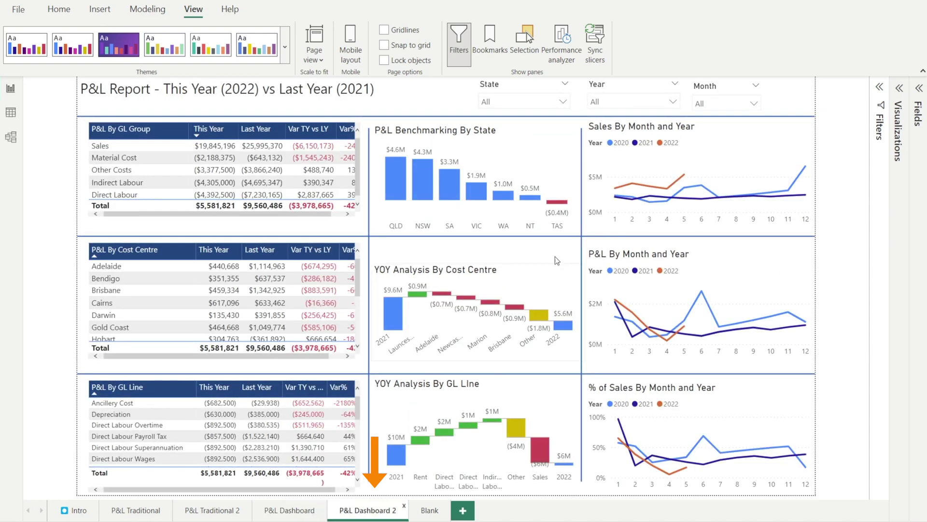
pyautogui.click(676, 103)
pyautogui.click(599, 152)
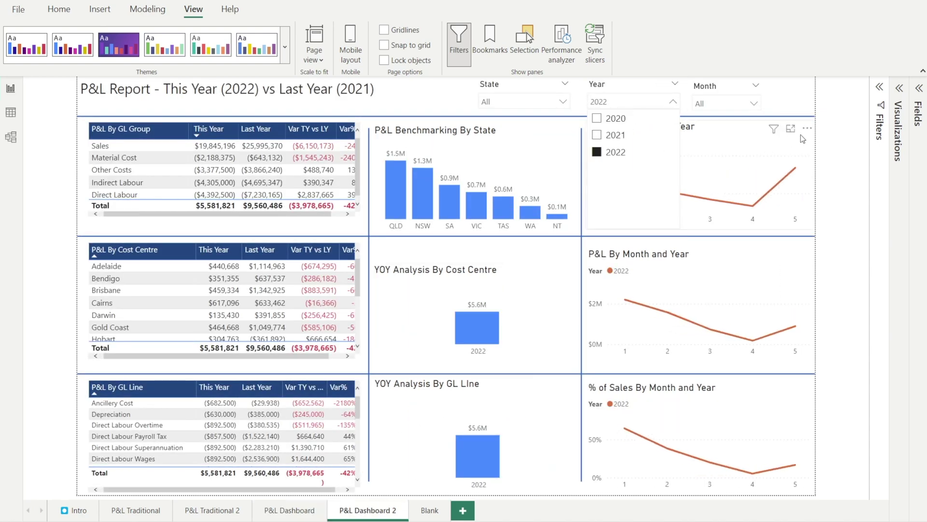
pyautogui.click(833, 110)
pyautogui.click(754, 103)
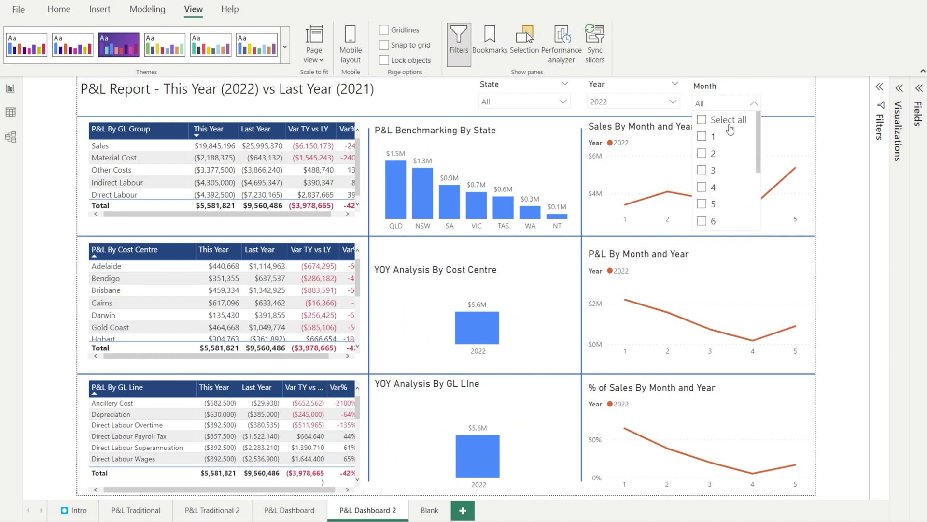
pyautogui.click(698, 142)
pyautogui.click(827, 146)
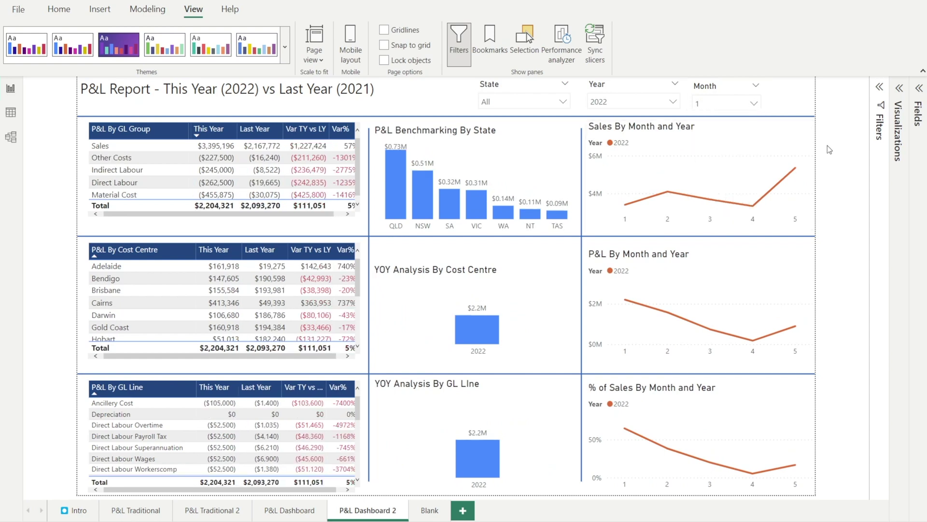
pyautogui.click(435, 514)
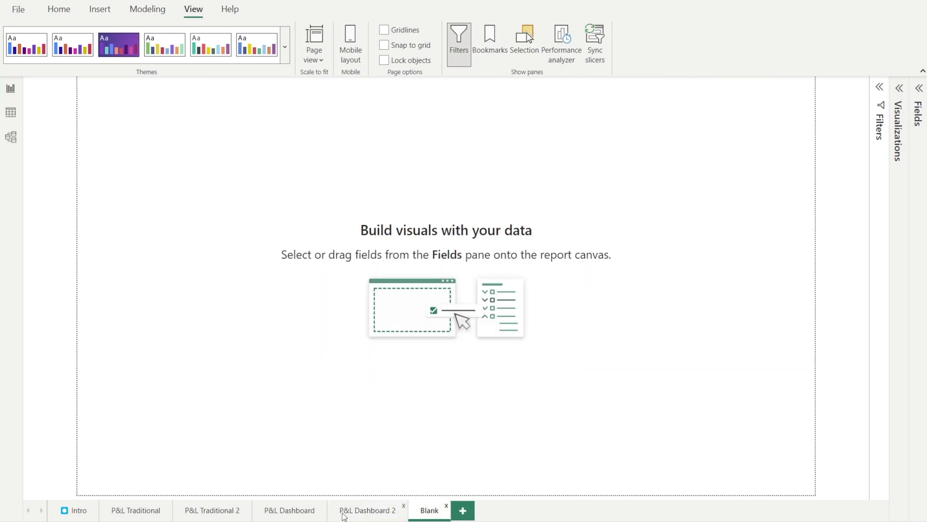
# - Return to P&L Traditional and confirm its Month slicer still reads 1
pyautogui.click(357, 514)
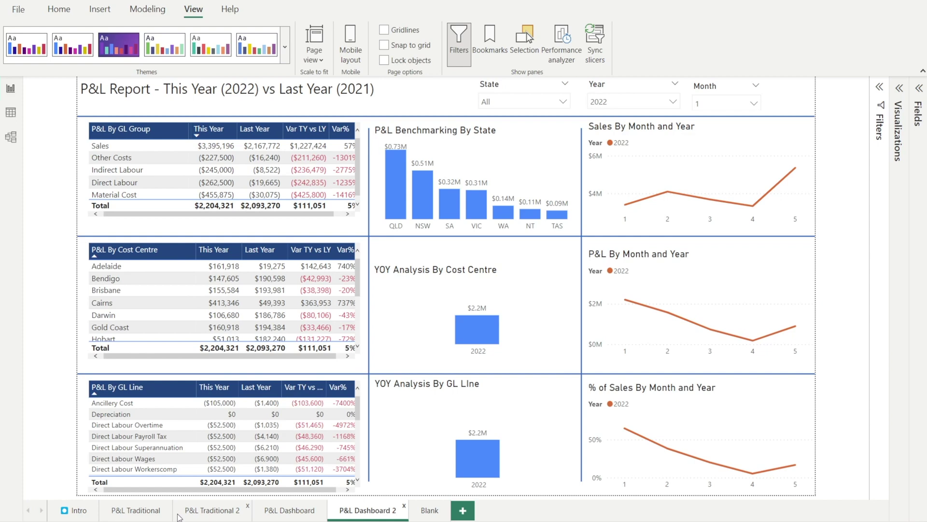
pyautogui.click(159, 512)
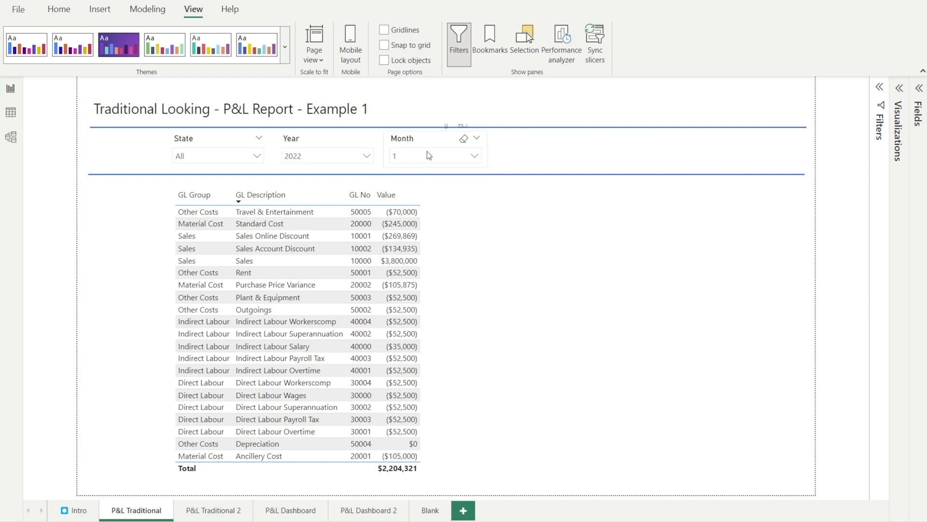
pyautogui.click(473, 158)
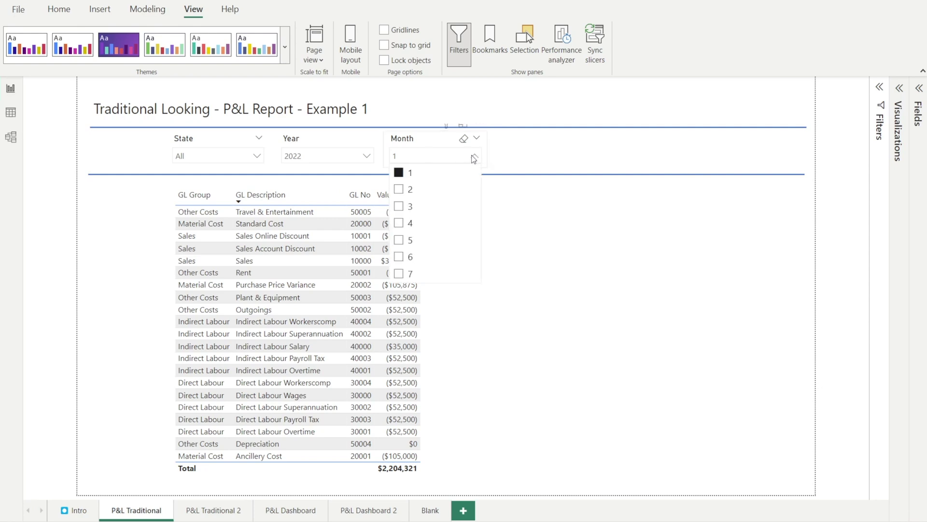
pyautogui.click(473, 157)
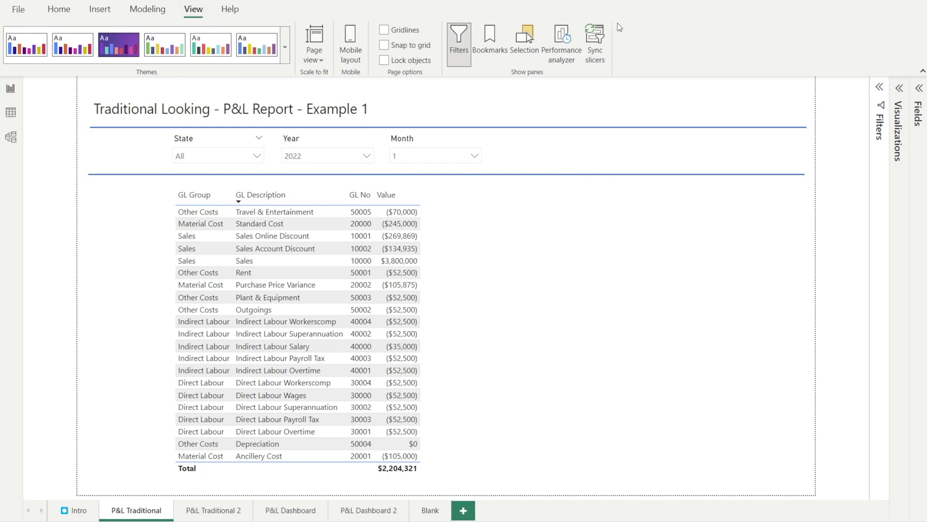
# - Open the Sync slicers pane from the View ribbon
pyautogui.click(597, 52)
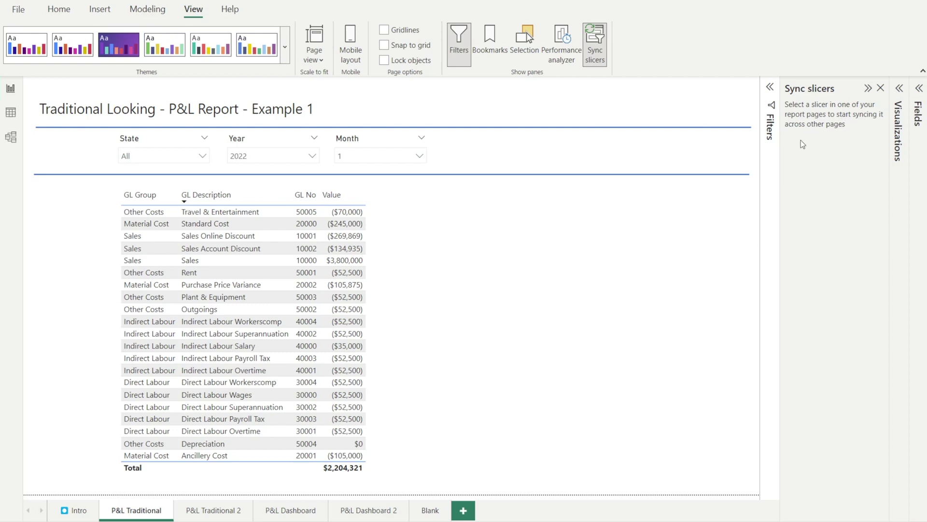
# - Select the Month slicer to list its pages in the Sync slicers pane
pyautogui.click(365, 146)
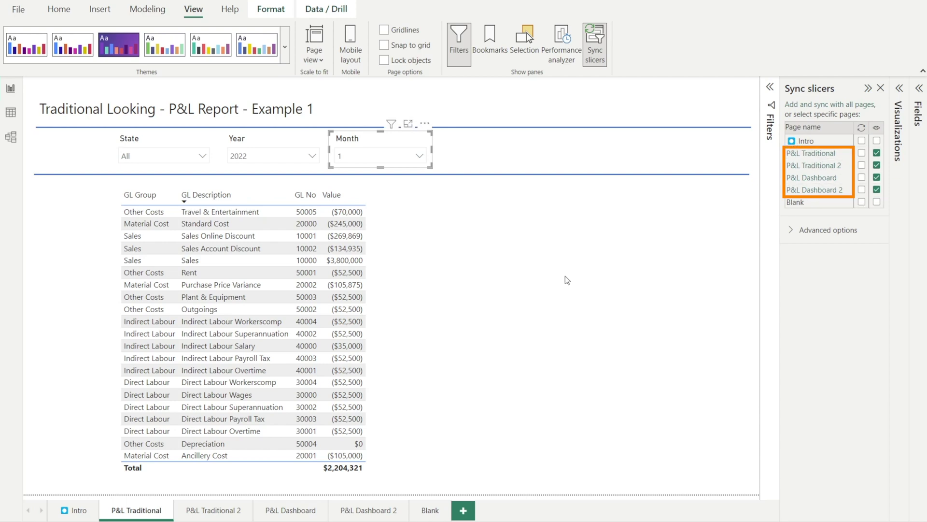
# - Tour the pages to P&L Dashboard 2 and select its Month slicer's sync settings
pyautogui.click(71, 515)
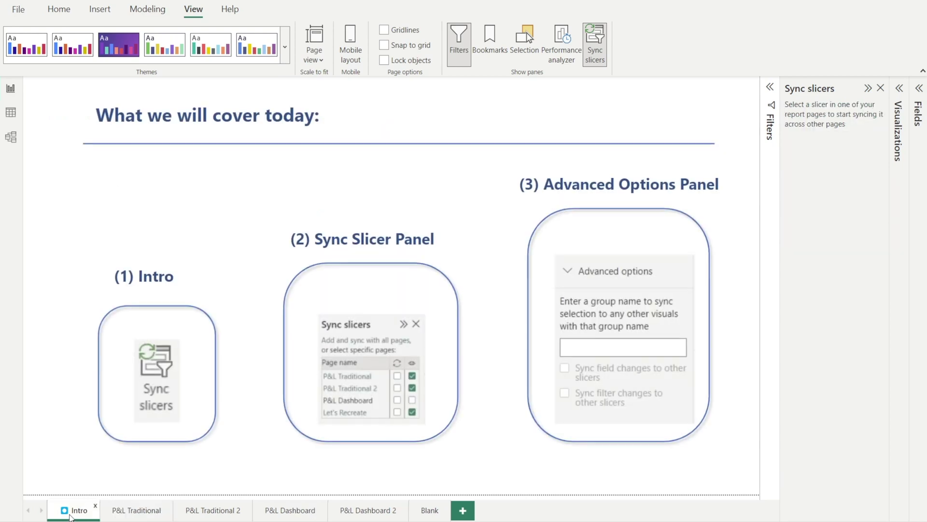
pyautogui.click(431, 513)
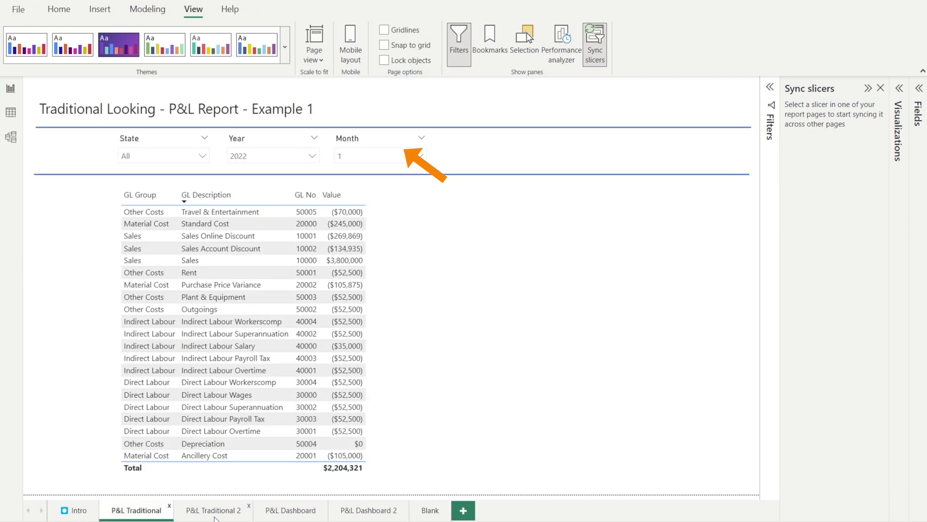
pyautogui.click(216, 515)
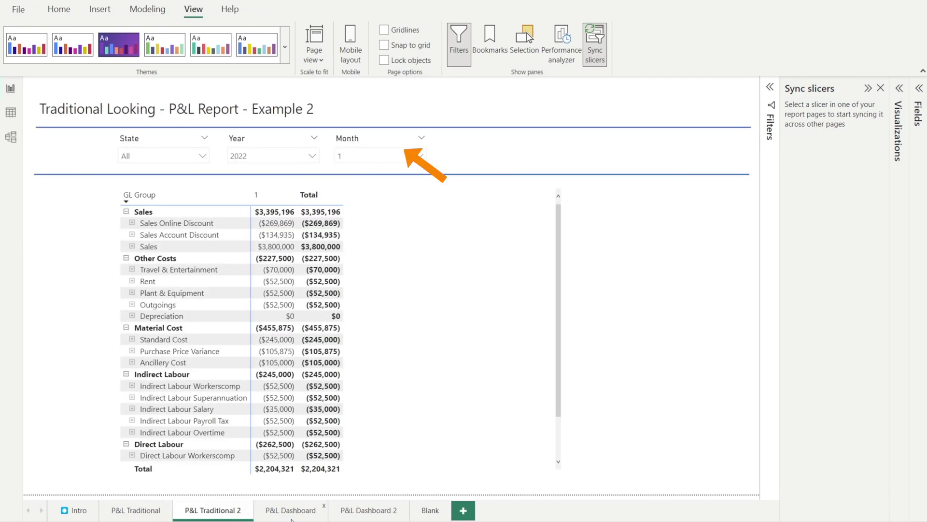
pyautogui.click(291, 517)
pyautogui.click(374, 517)
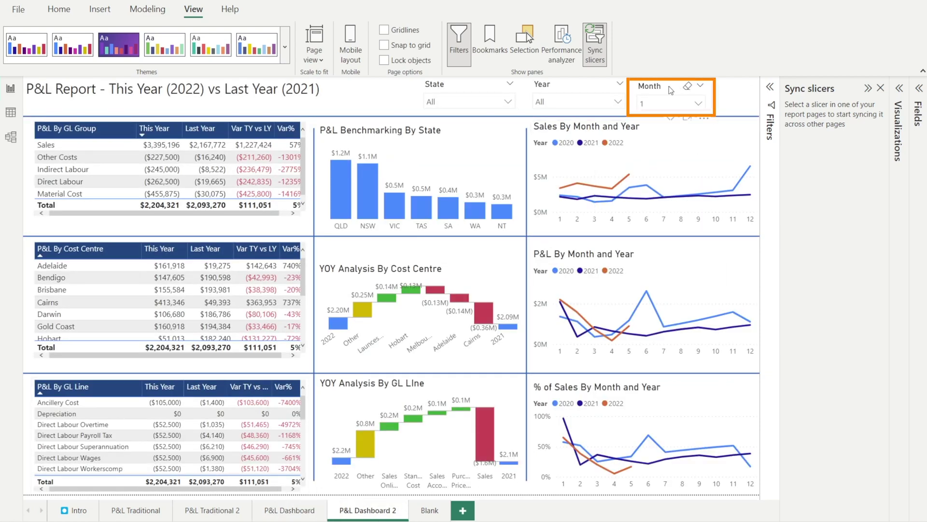
pyautogui.click(670, 90)
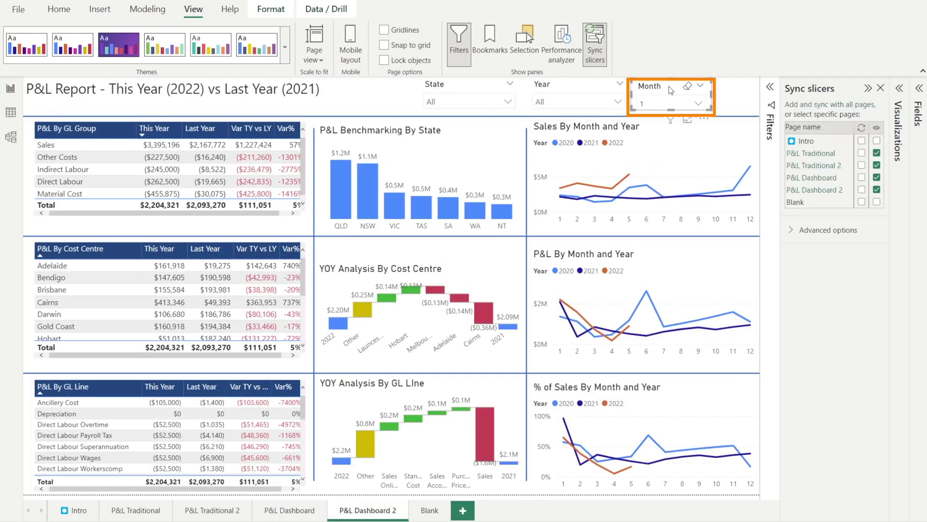
# - Sync Month to P&L Traditional, Traditional 2 and Dashboard, then filter to month 2
pyautogui.click(861, 153)
pyautogui.click(862, 166)
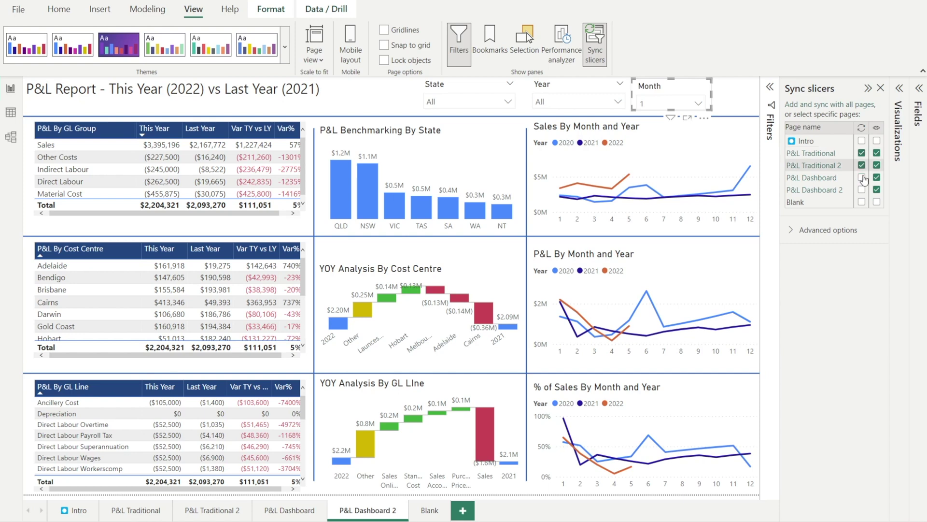
pyautogui.click(862, 177)
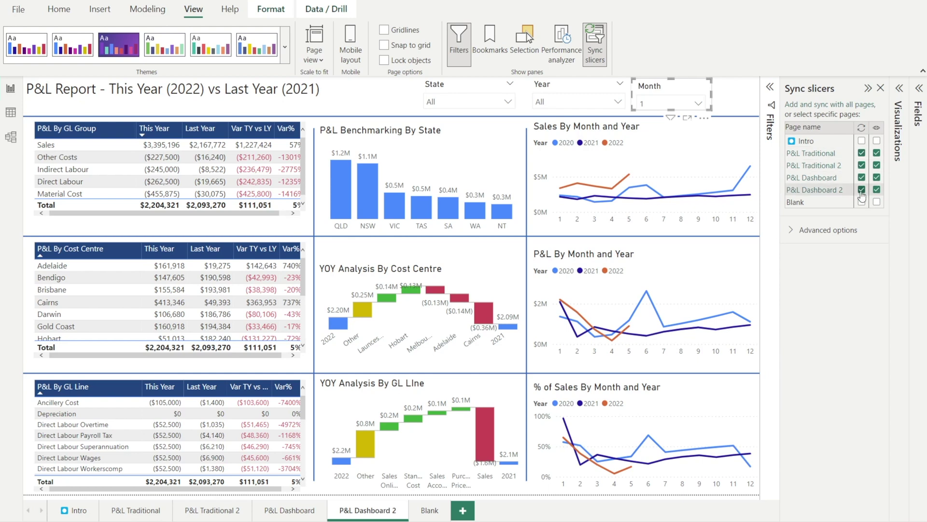
pyautogui.click(698, 103)
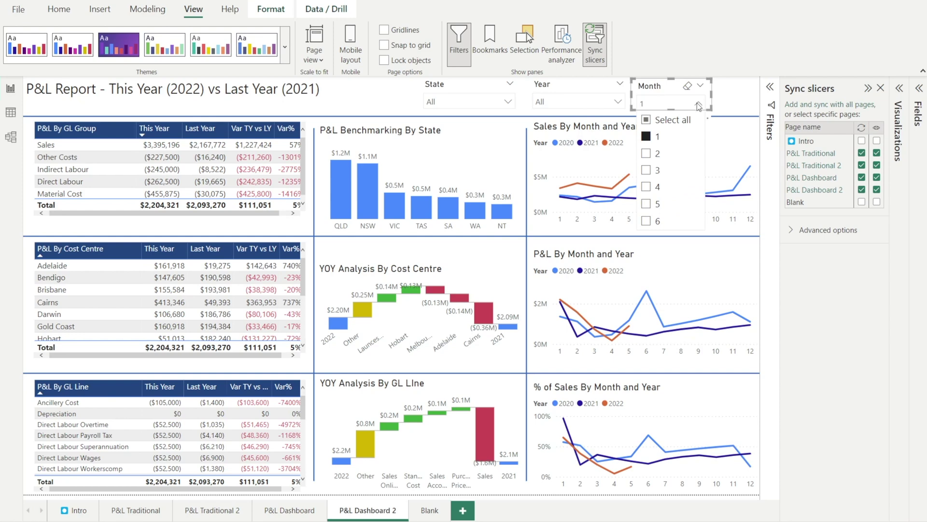
pyautogui.click(648, 155)
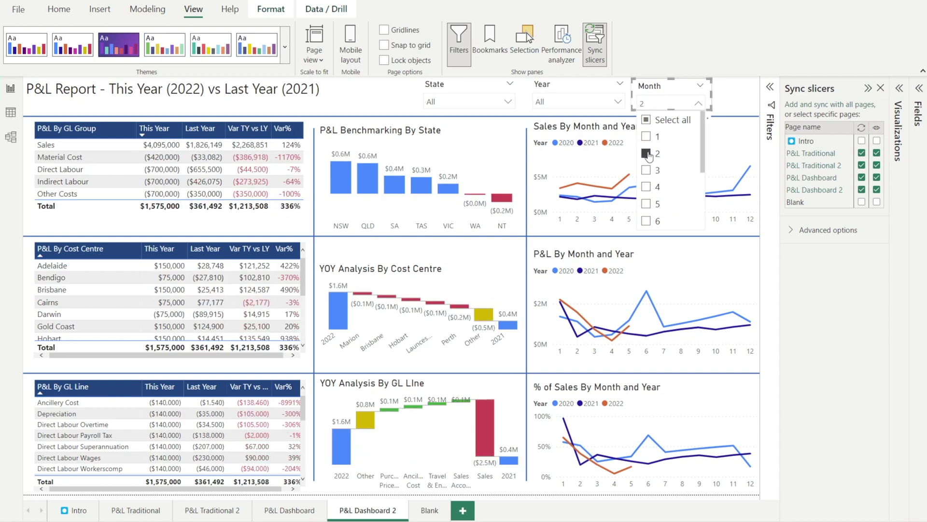
# - Change the synced Month slicer to 5 on the P&L Dashboard page
pyautogui.click(814, 271)
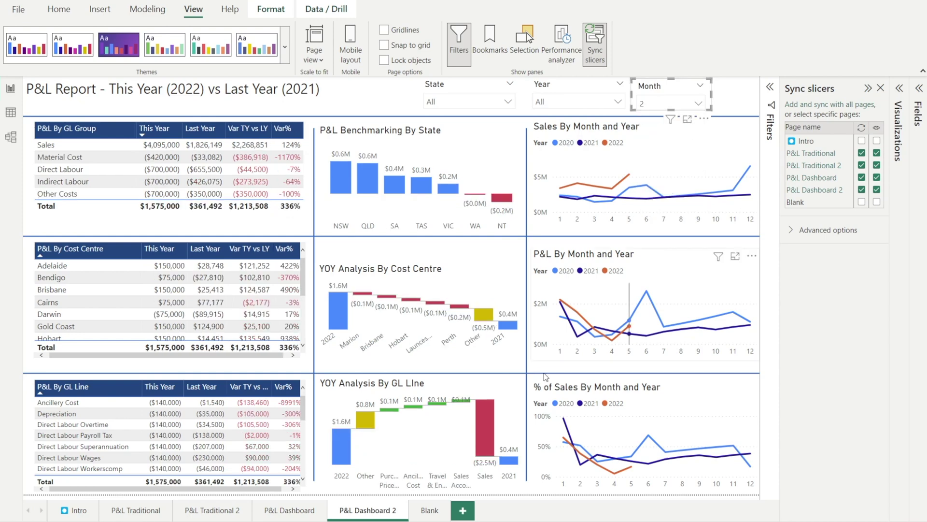
pyautogui.click(135, 512)
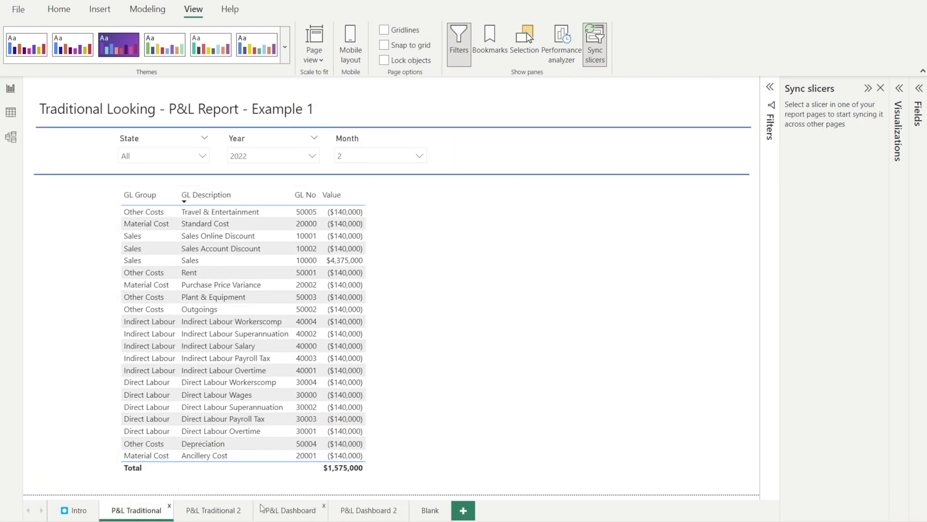
pyautogui.click(276, 512)
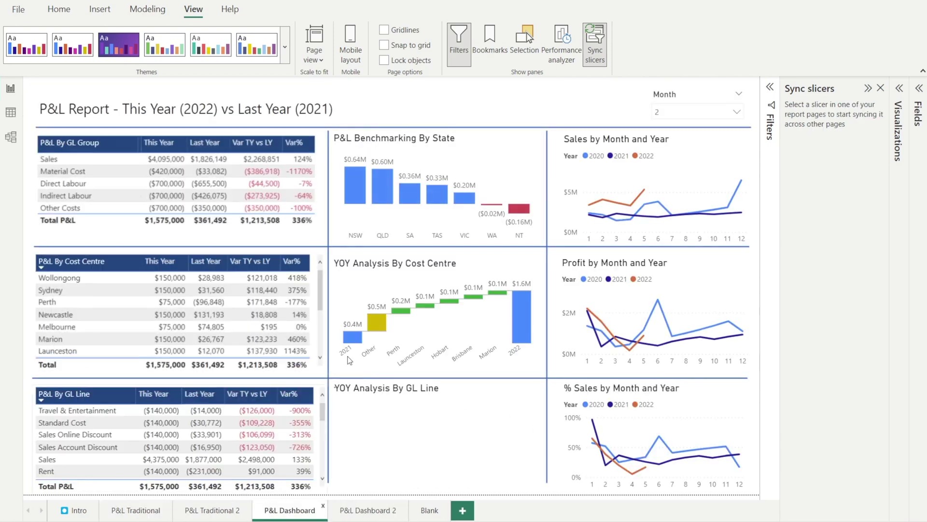
pyautogui.click(695, 96)
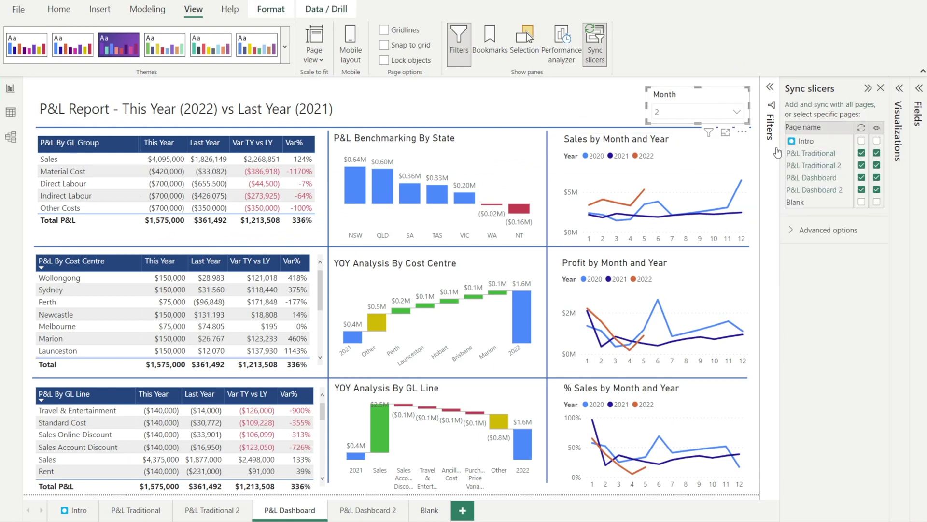
pyautogui.click(737, 115)
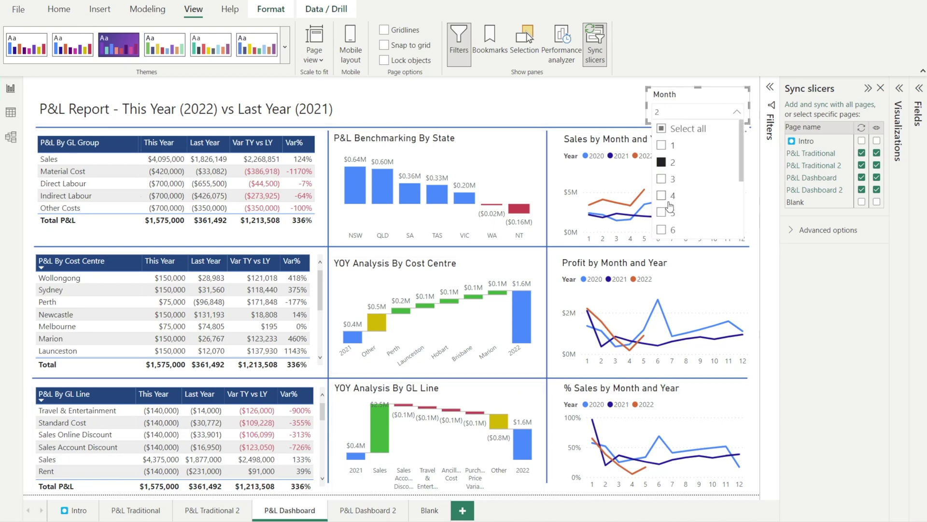
pyautogui.click(669, 217)
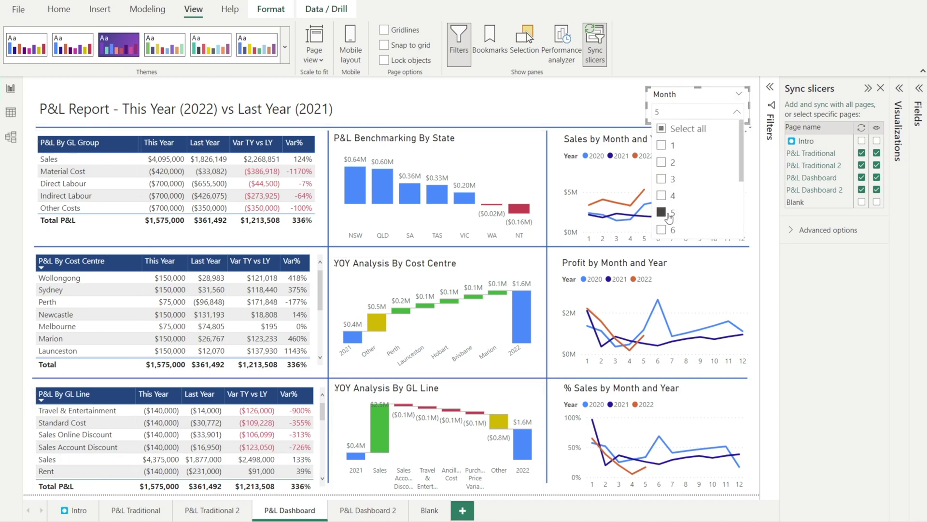
pyautogui.click(598, 107)
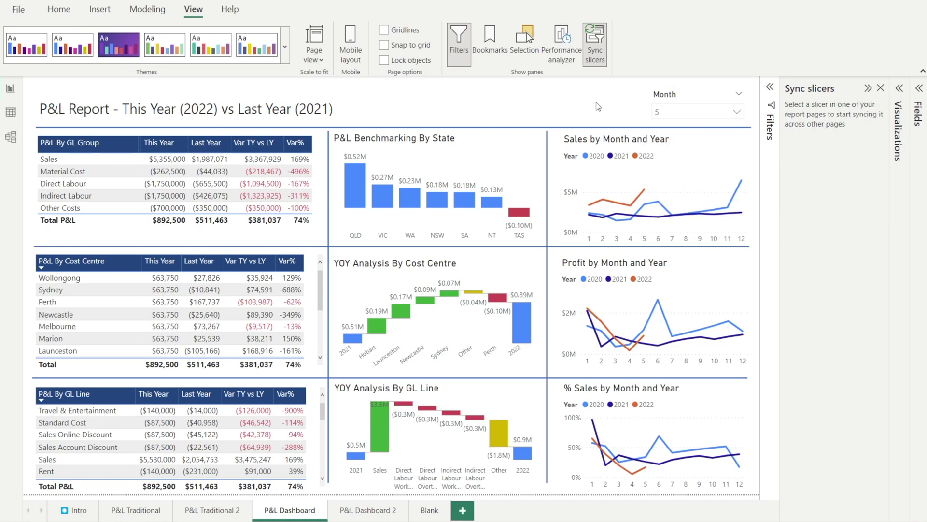
# - Check that Dashboard 2, Traditional 2 and Traditional show month 5, then select the Traditional slicer
pyautogui.click(369, 511)
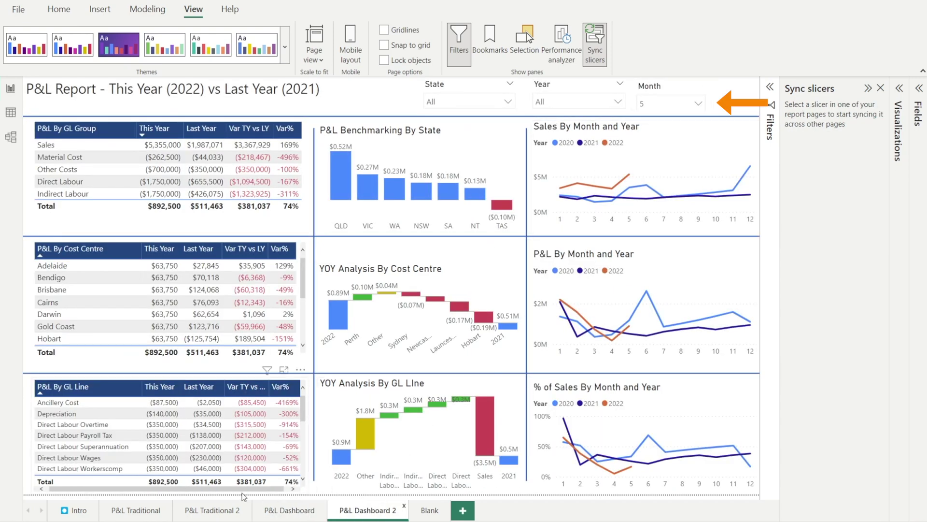
pyautogui.click(218, 511)
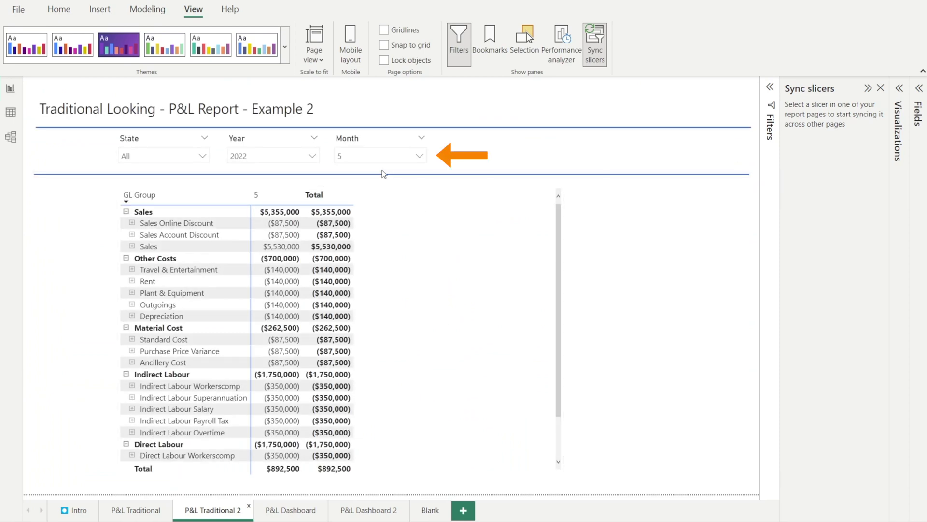
pyautogui.click(144, 503)
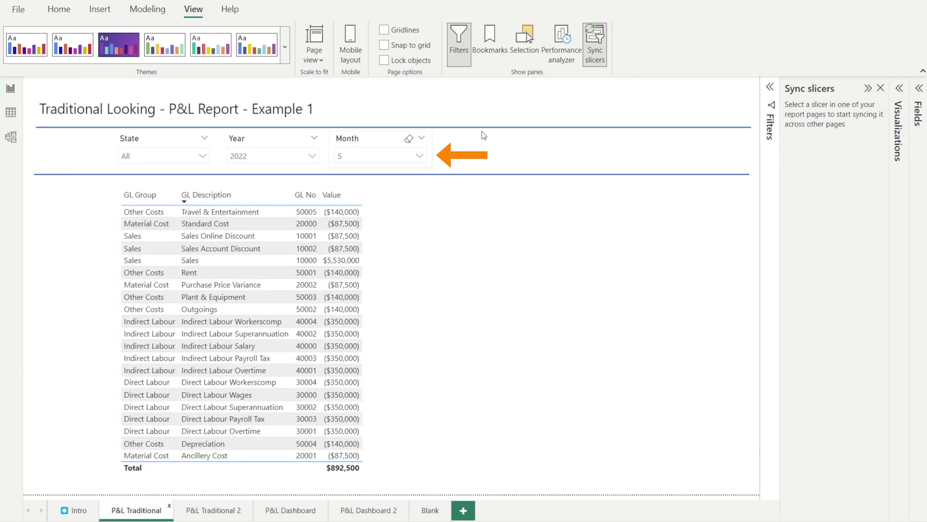
pyautogui.click(373, 143)
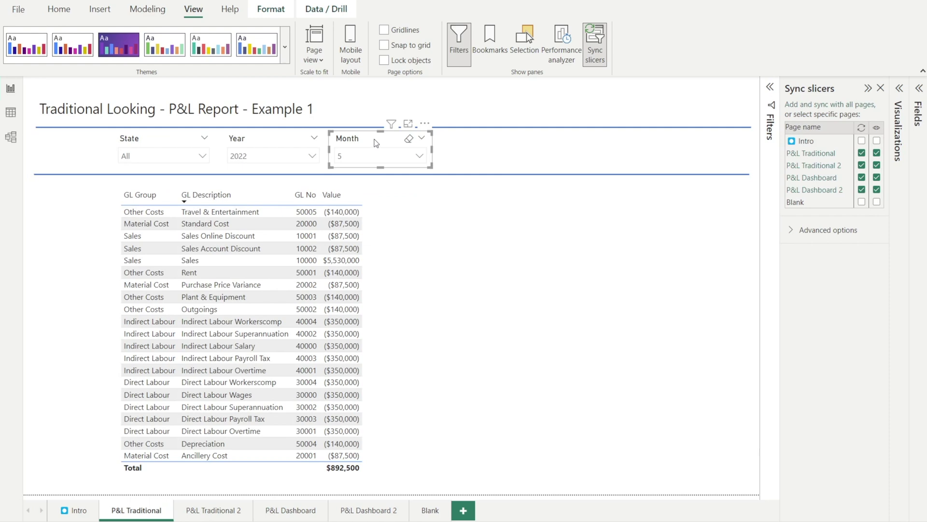
# - Unsync Month from the dashboard pages, set it to 12, and check P&L Traditional 2
pyautogui.click(861, 178)
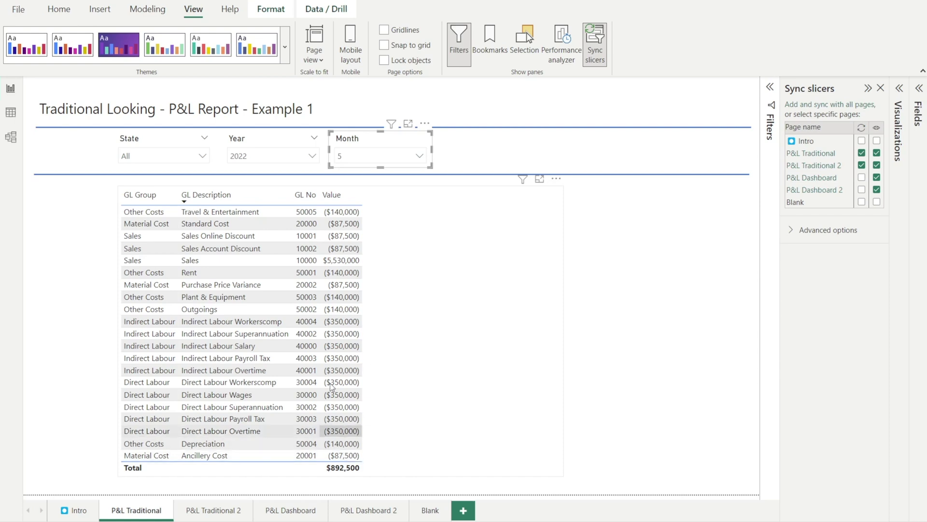
pyautogui.click(420, 155)
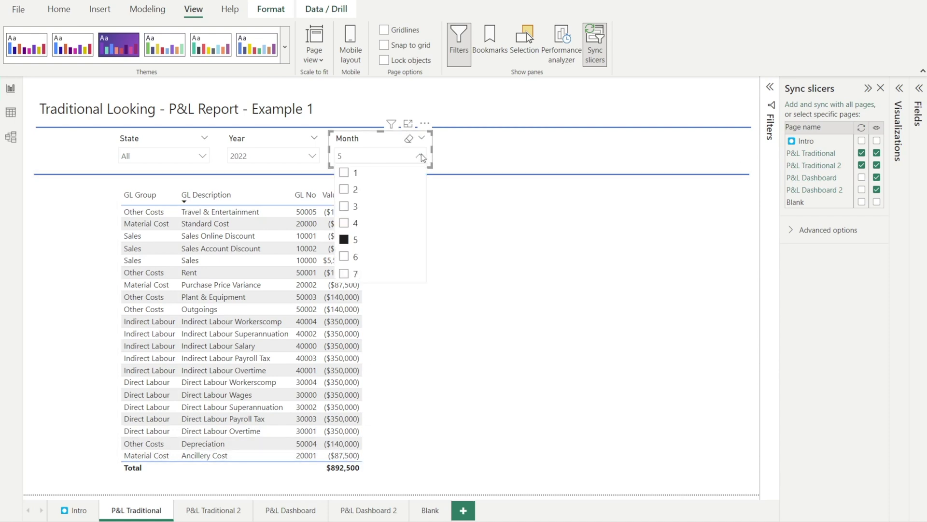
pyautogui.scroll(-3, 382, 250)
pyautogui.click(357, 272)
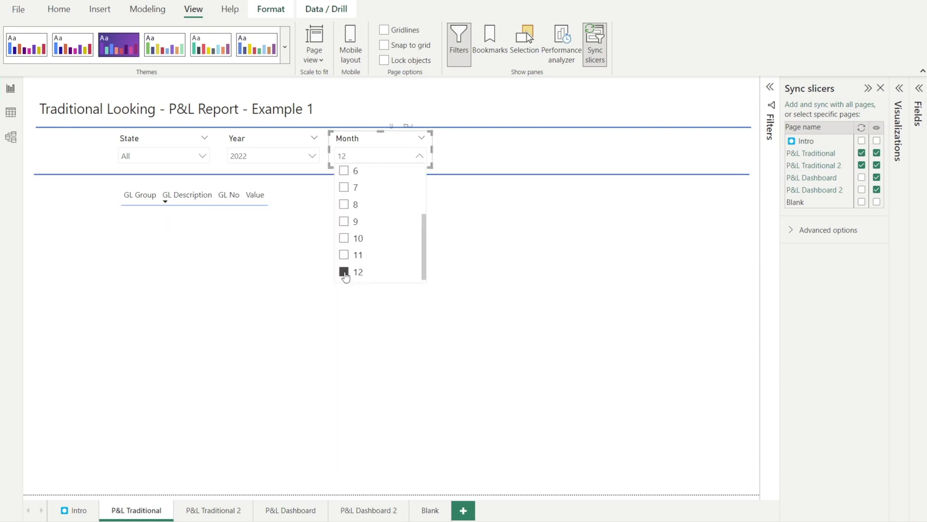
pyautogui.click(485, 202)
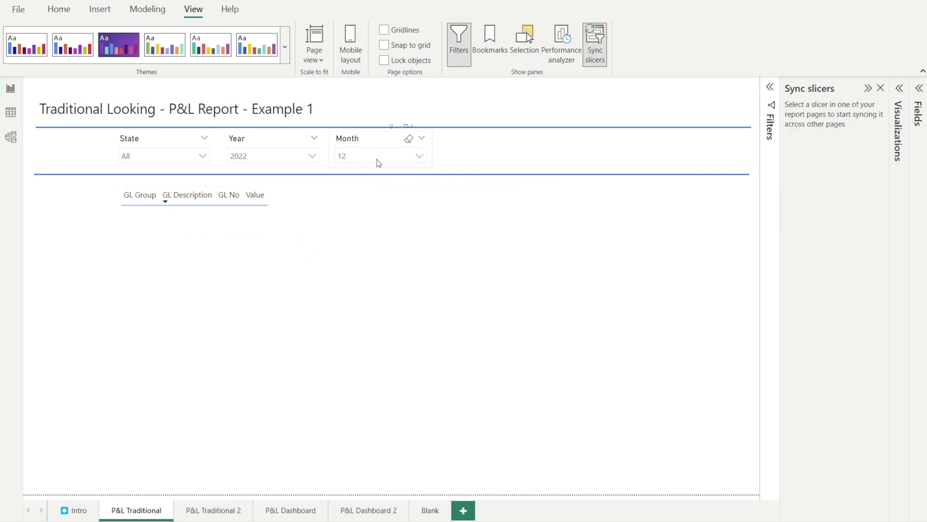
pyautogui.click(217, 511)
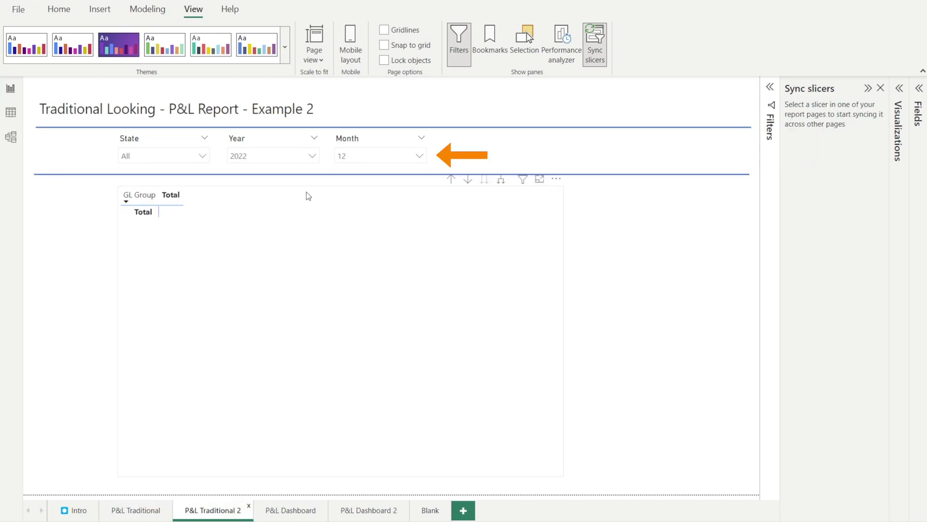
pyautogui.click(369, 143)
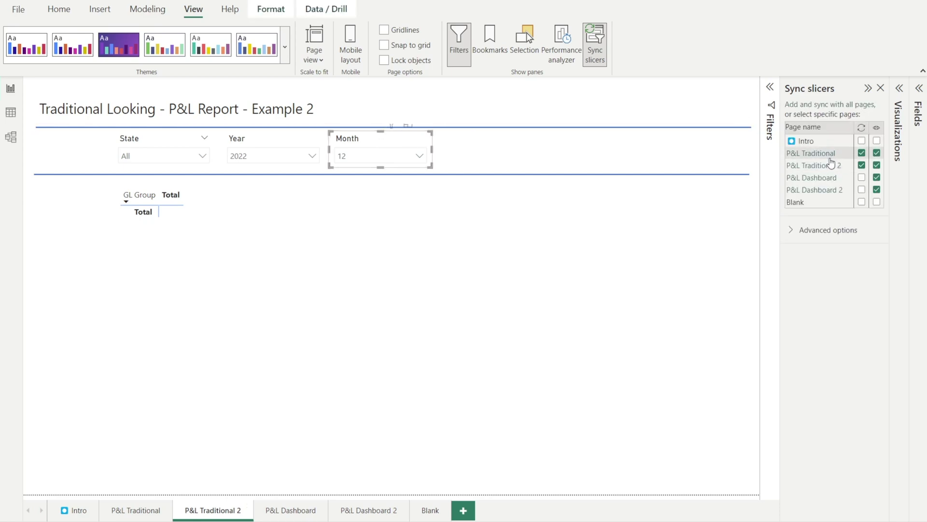
# - Set the Month slicer on P&L Dashboard 2 to 1
pyautogui.click(299, 517)
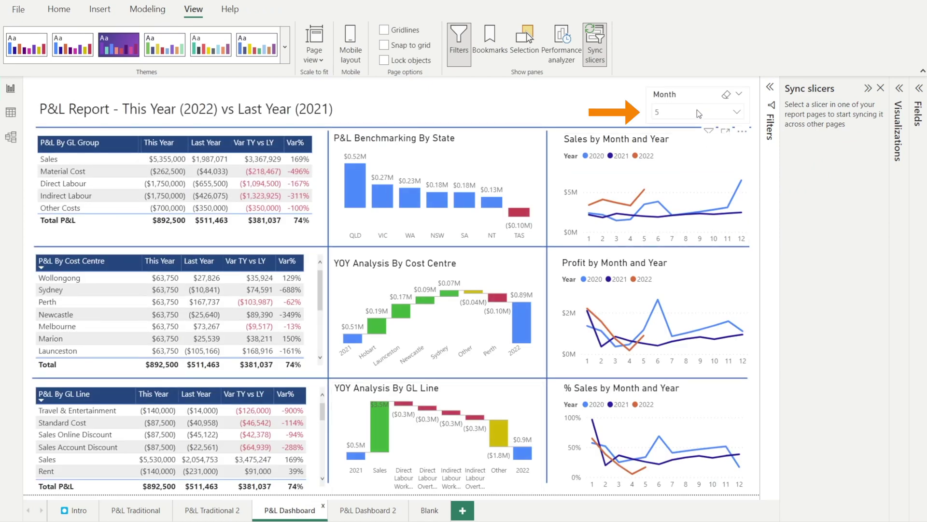
pyautogui.click(700, 98)
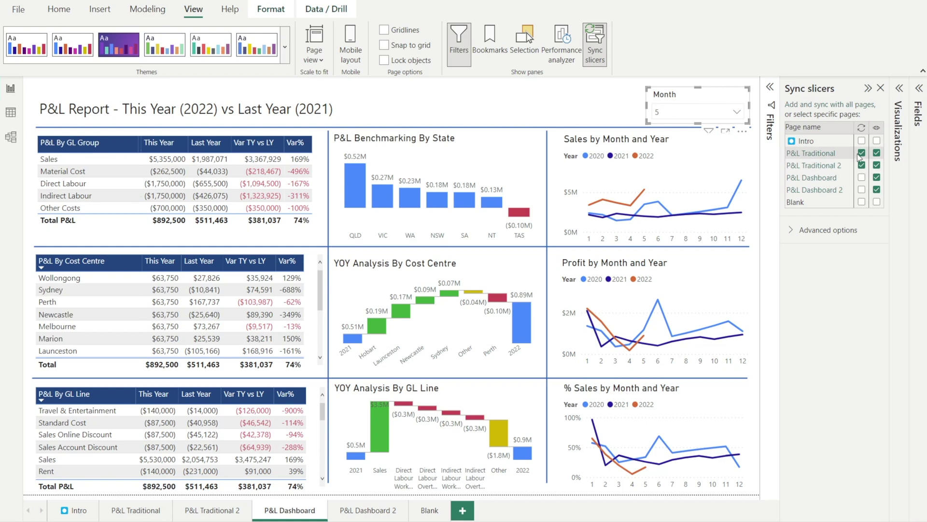
pyautogui.click(843, 190)
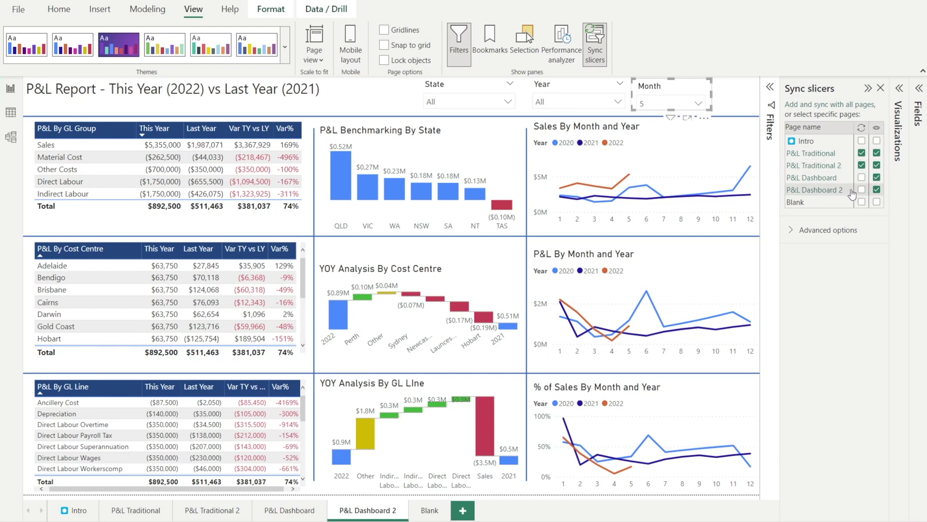
pyautogui.click(699, 103)
pyautogui.click(646, 137)
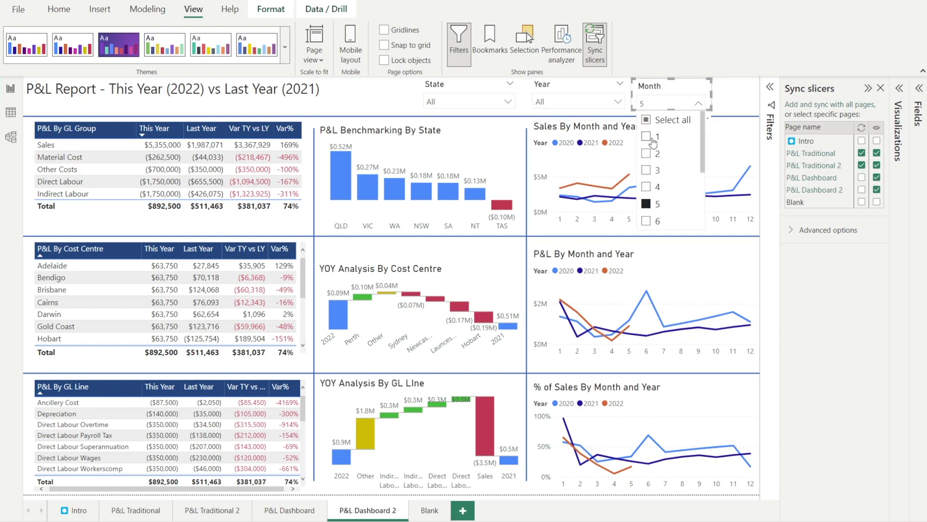
pyautogui.click(726, 102)
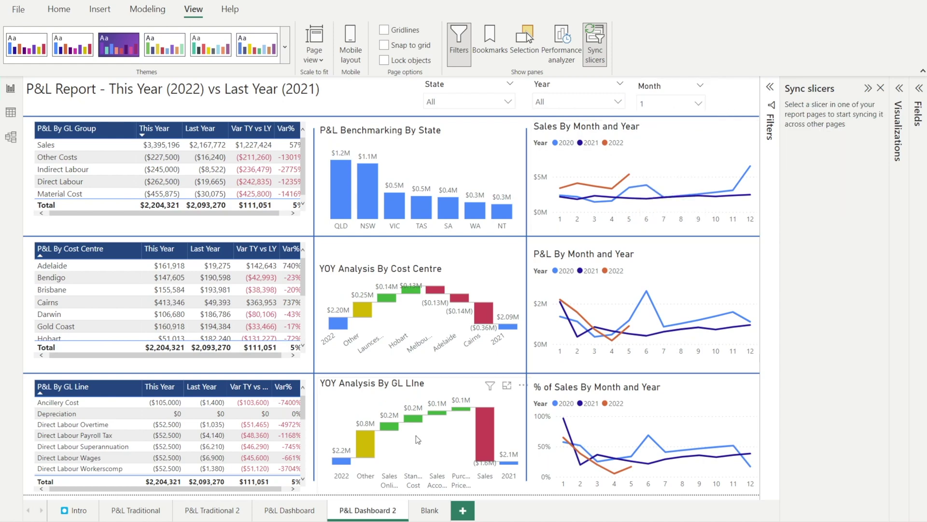
# - Check P&L Dashboard at month 5 and P&L Traditional 2 still at month 12
pyautogui.click(290, 510)
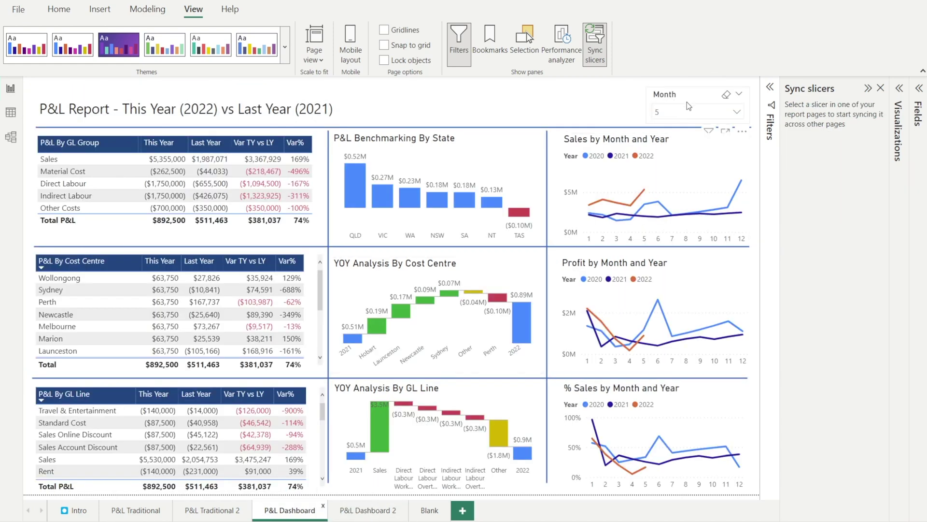
pyautogui.click(213, 510)
pyautogui.click(374, 154)
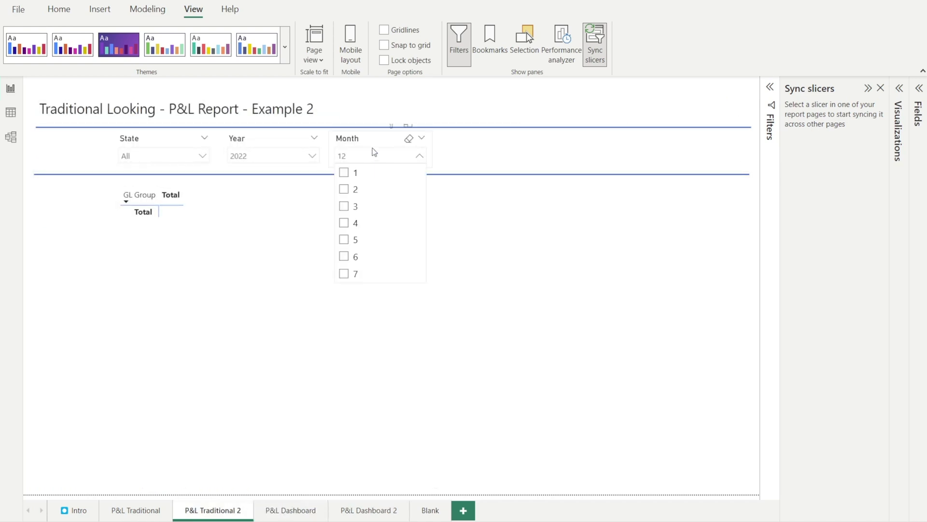
pyautogui.click(383, 153)
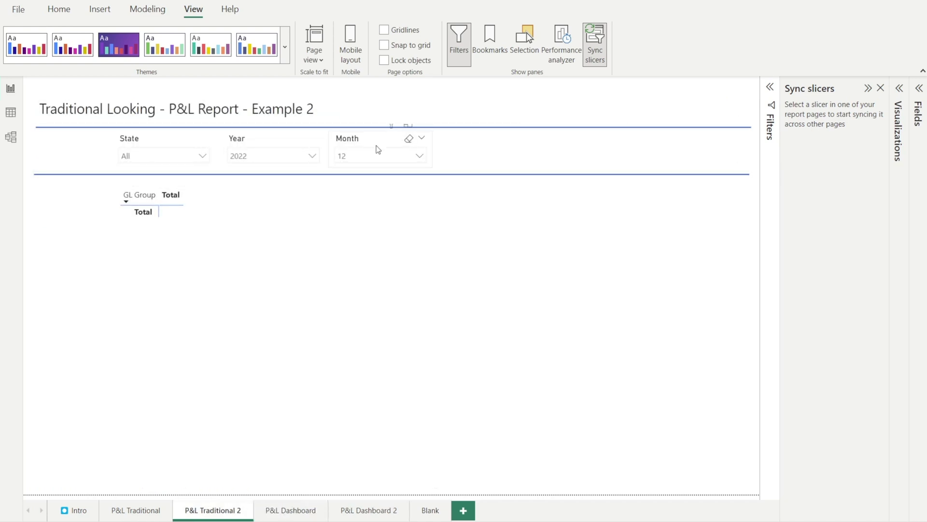
# - Hide the Month slicer on P&L Traditional 2
pyautogui.click(378, 149)
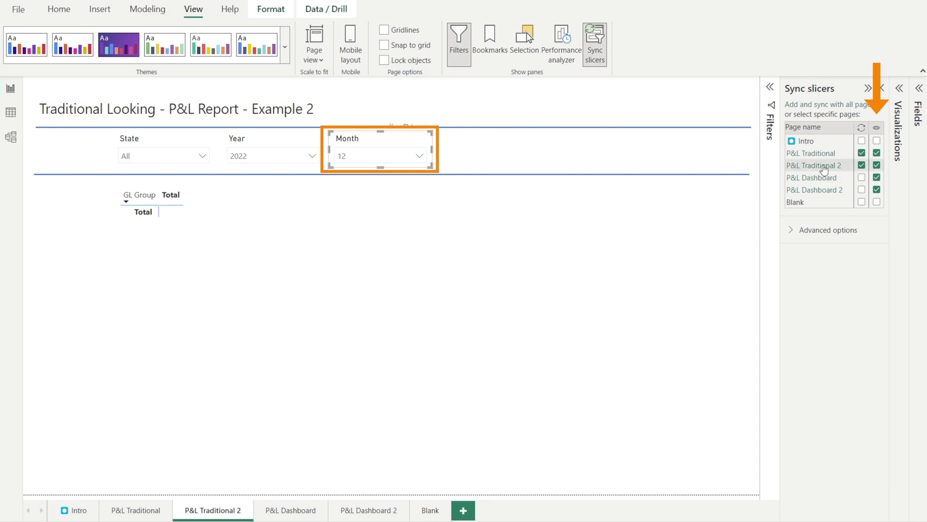
pyautogui.click(877, 166)
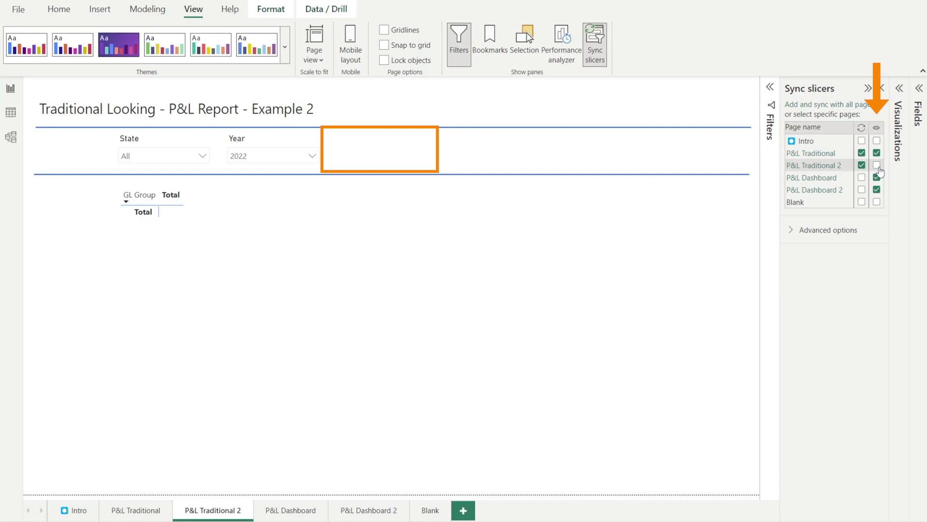
pyautogui.click(877, 167)
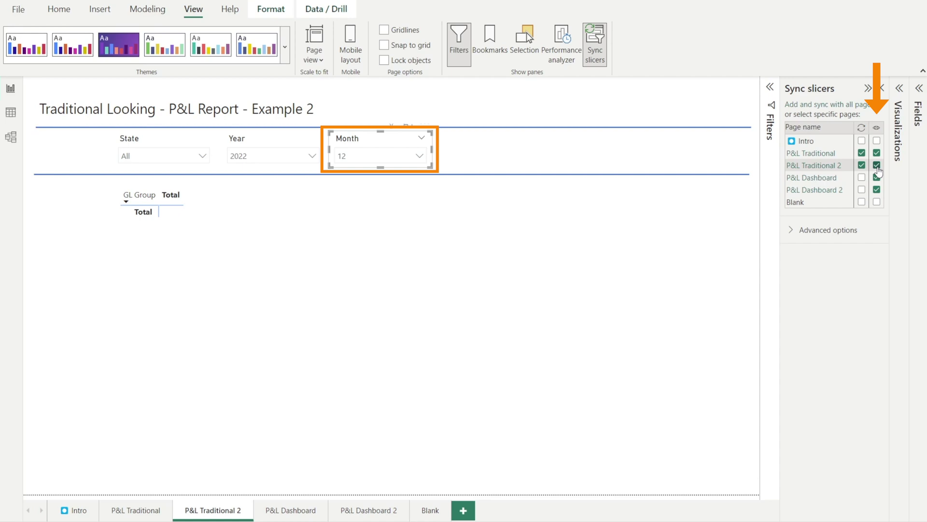
pyautogui.click(877, 166)
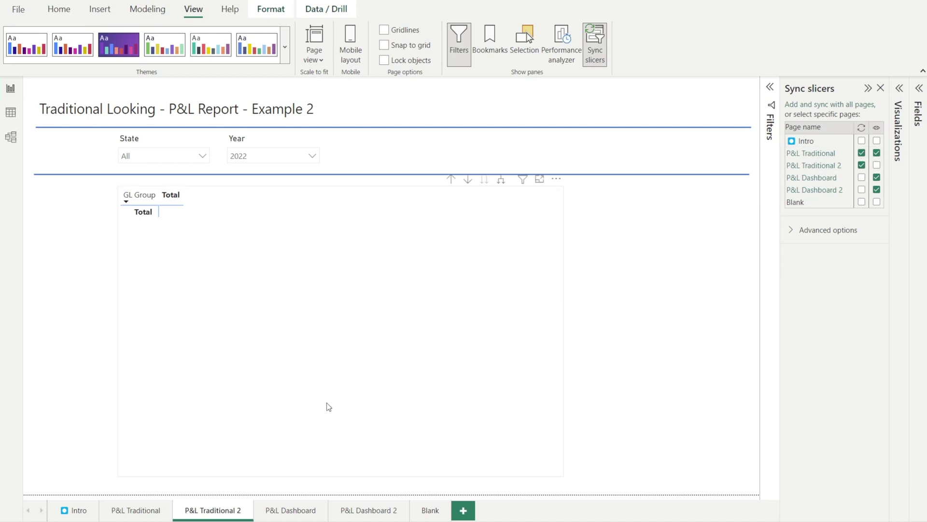
# - Hide the Month slicer on P&L Traditional, Dashboard and Dashboard 2, then check the pages
pyautogui.click(157, 516)
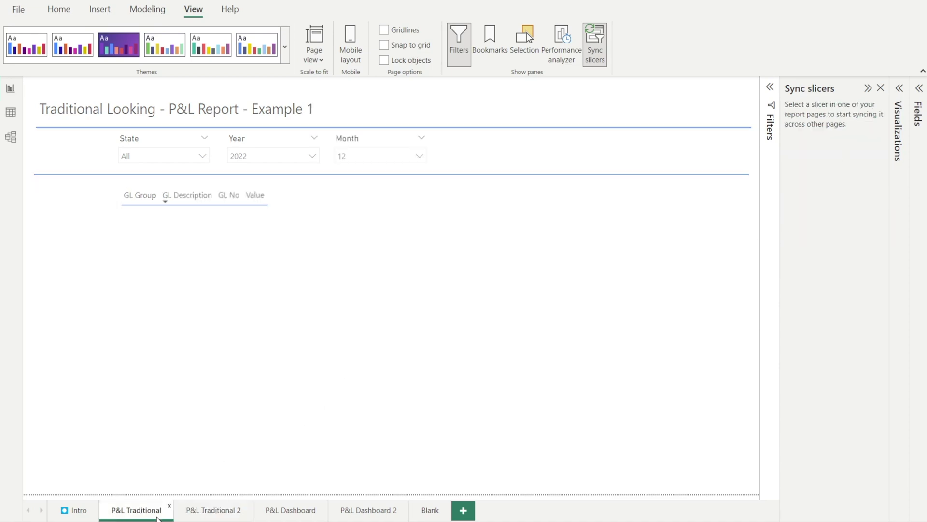
pyautogui.click(356, 151)
pyautogui.click(364, 141)
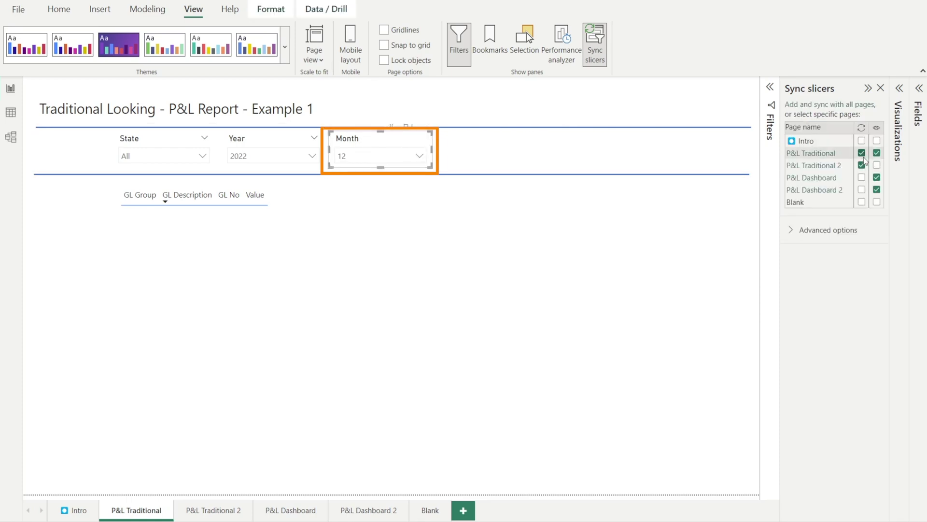
pyautogui.click(876, 152)
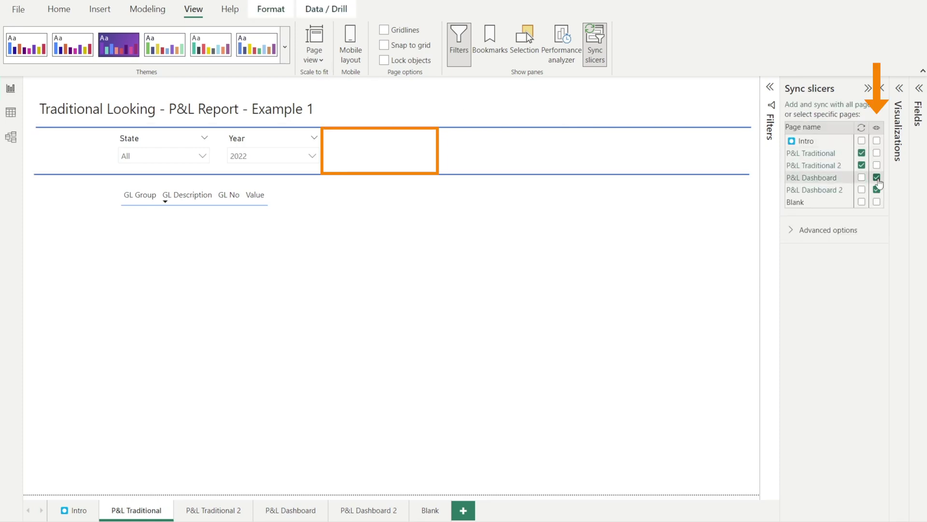
pyautogui.click(877, 179)
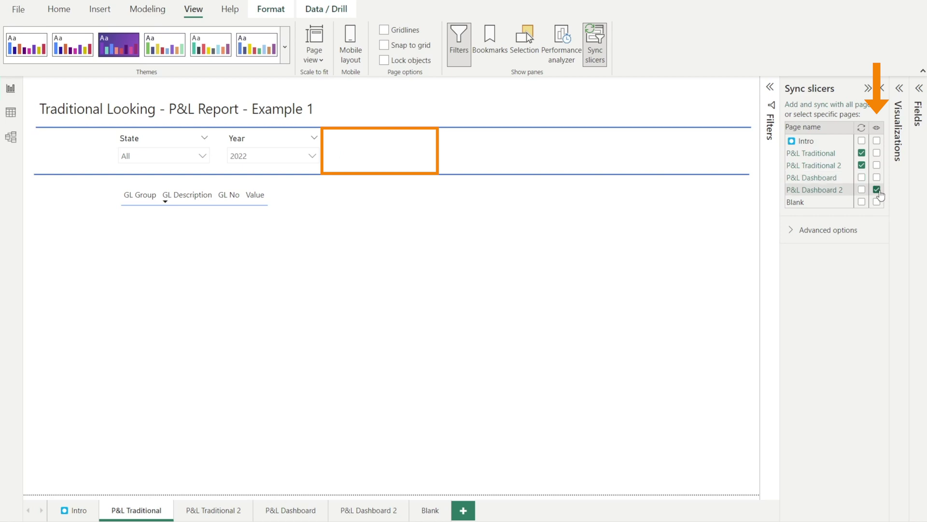
pyautogui.click(877, 191)
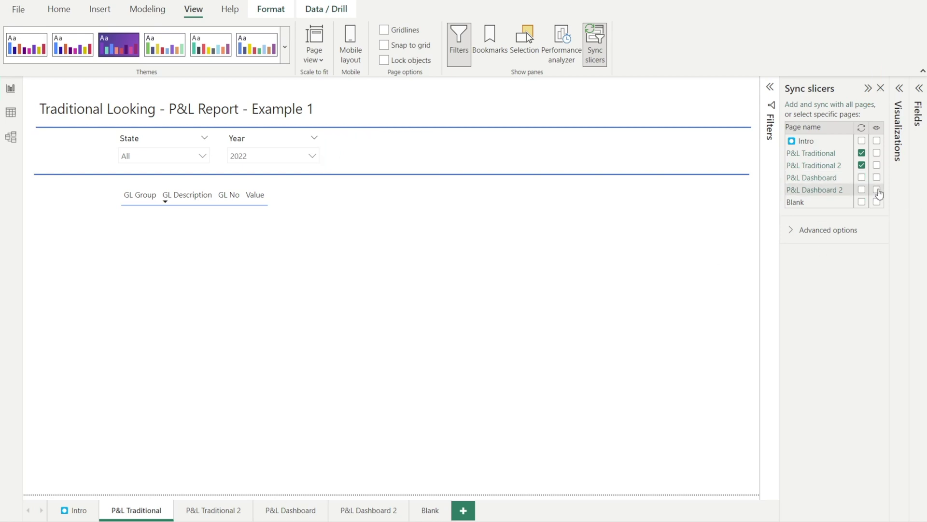
pyautogui.click(319, 510)
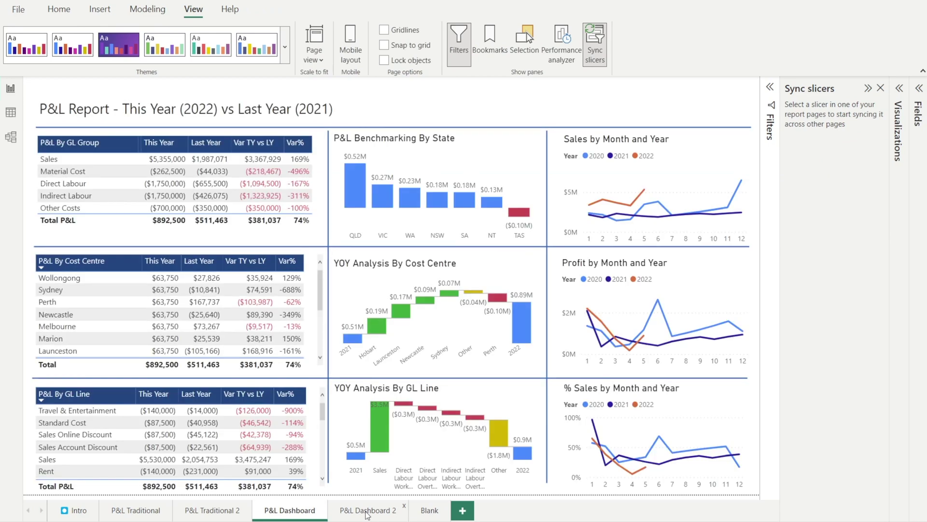
pyautogui.click(365, 512)
pyautogui.click(290, 514)
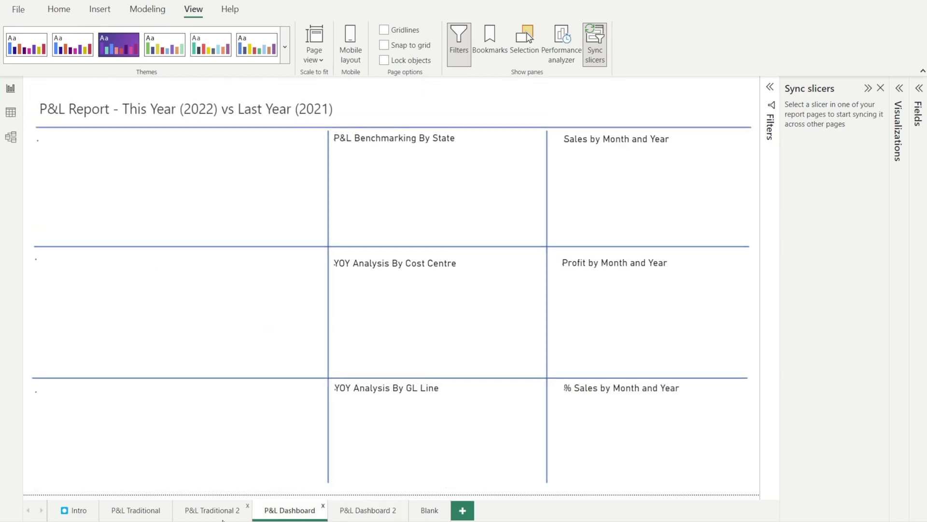
pyautogui.click(222, 517)
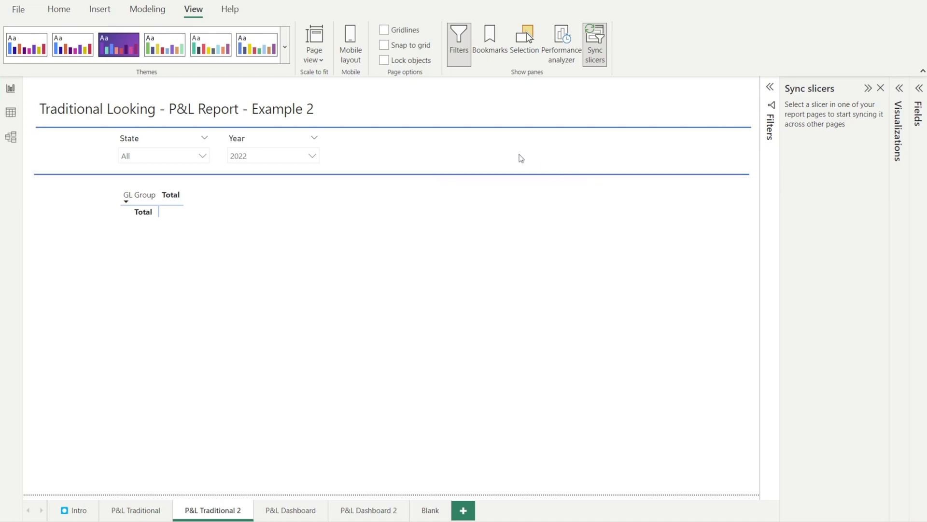
# - Open the Selection pane and select the hidden Month slicer layer
pyautogui.click(528, 43)
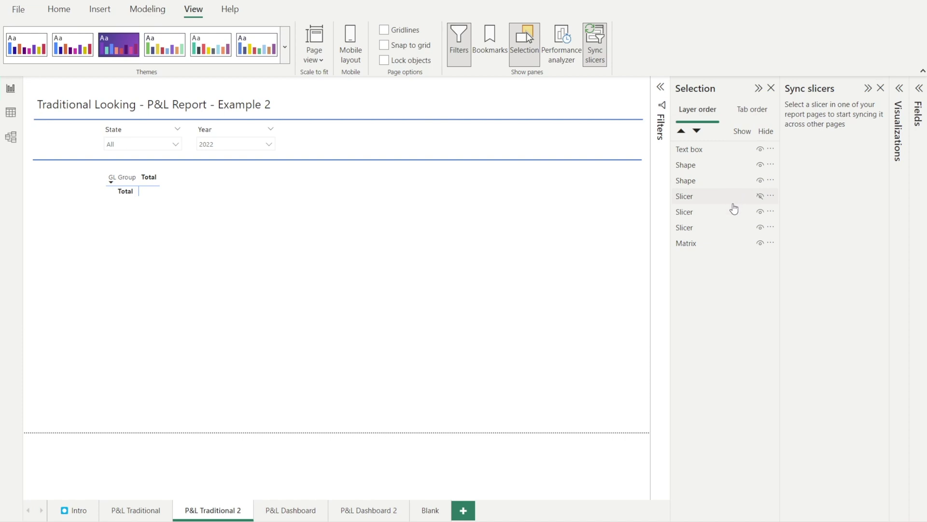
pyautogui.click(760, 198)
pyautogui.click(761, 197)
pyautogui.click(725, 199)
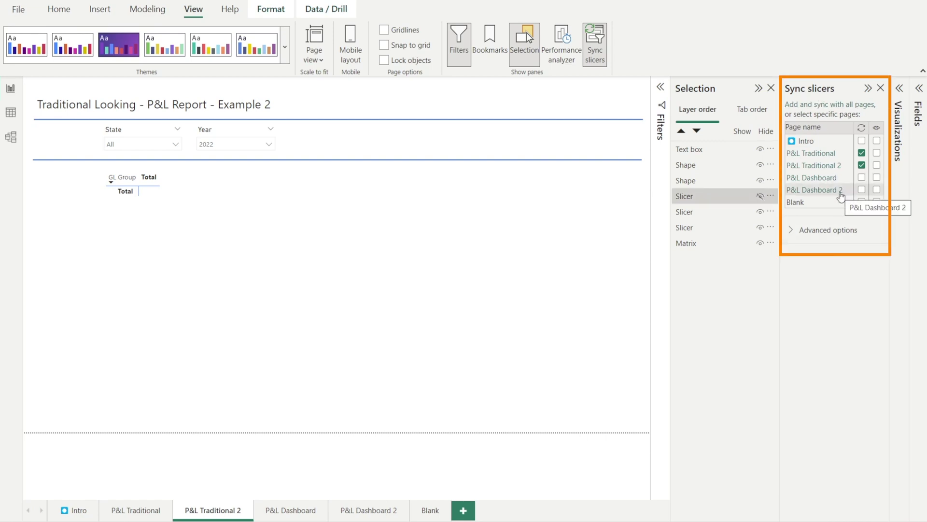
# - Make the Month slicer visible on P&L Traditional, Traditional 2, Dashboard and Dashboard 2
pyautogui.click(877, 153)
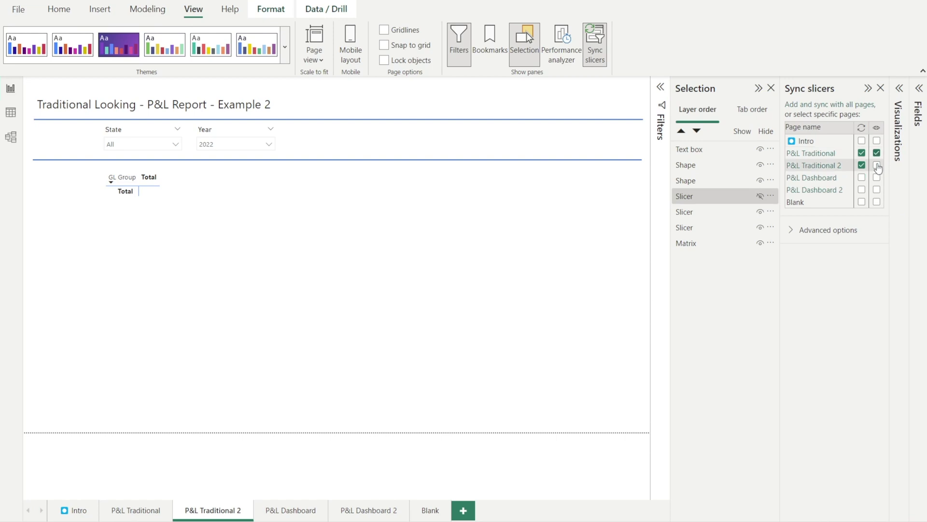
pyautogui.click(876, 165)
pyautogui.click(877, 178)
pyautogui.click(877, 190)
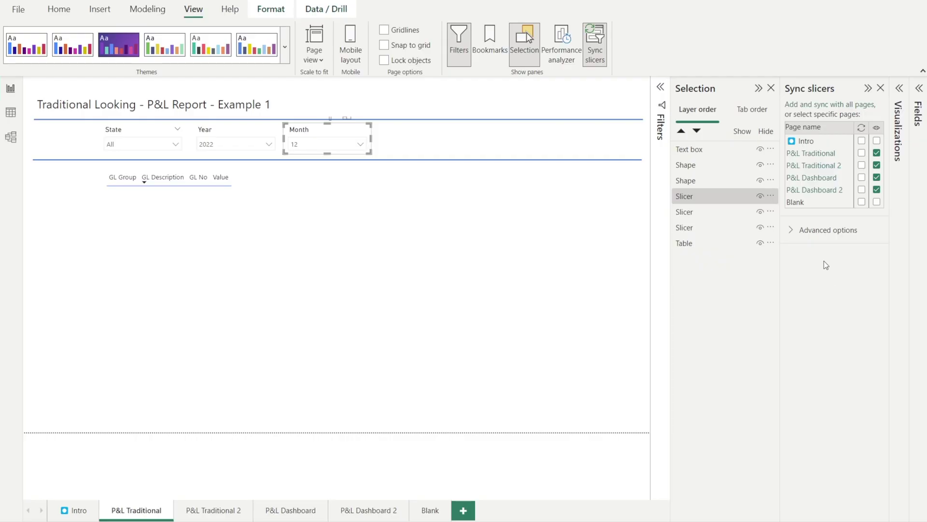
# - Expand Advanced options in the Sync slicers pane for the Month slicer
pyautogui.click(792, 236)
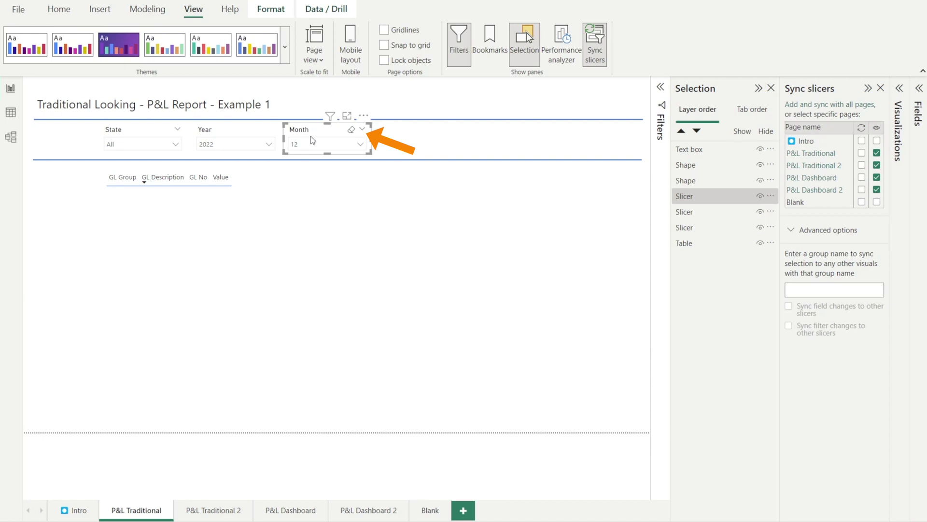
# - Name the sync group 'Month Traditional', keep field and filter syncing on, and copy the name
pyautogui.click(797, 290)
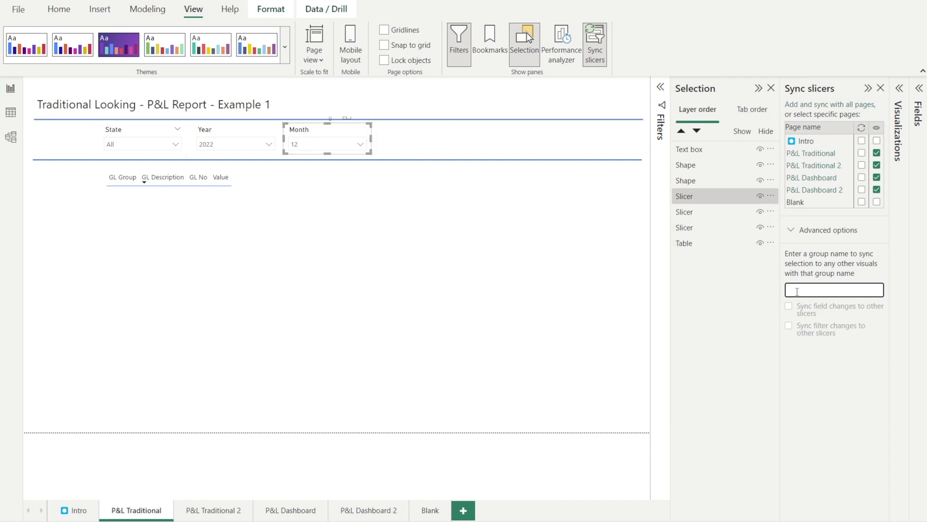
pyautogui.write('Mont')
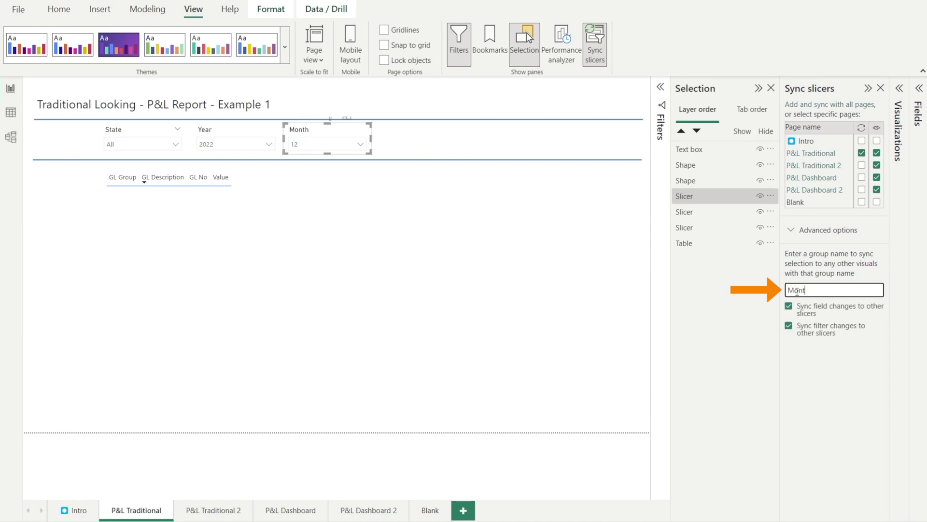
pyautogui.write('h Traditional')
pyautogui.click(789, 306)
pyautogui.click(789, 326)
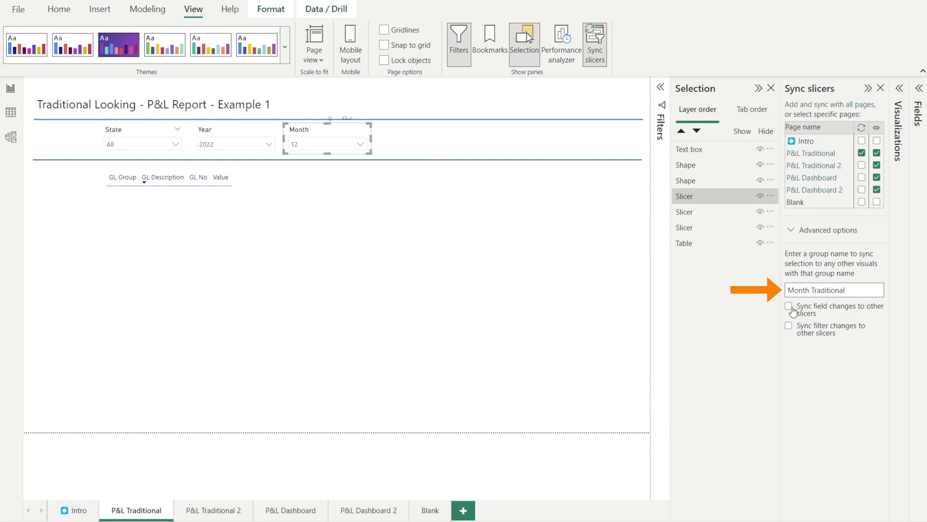
pyautogui.click(789, 307)
pyautogui.click(789, 326)
pyautogui.moveTo(855, 291); pyautogui.dragTo(768, 278)
pyautogui.hotkey('ctrl', 'c')
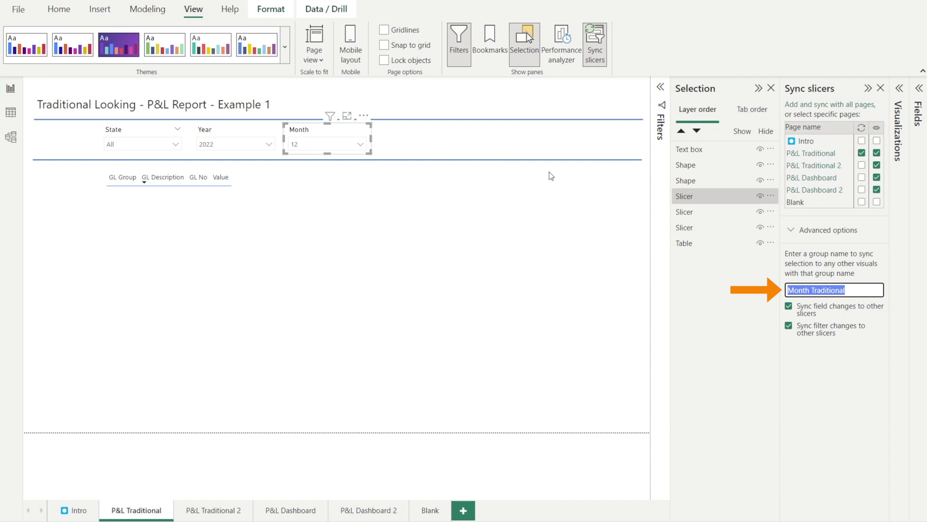
# - On P&L Traditional 2, paste 'Month Traditional' as the Month slicer's sync group name
pyautogui.click(214, 511)
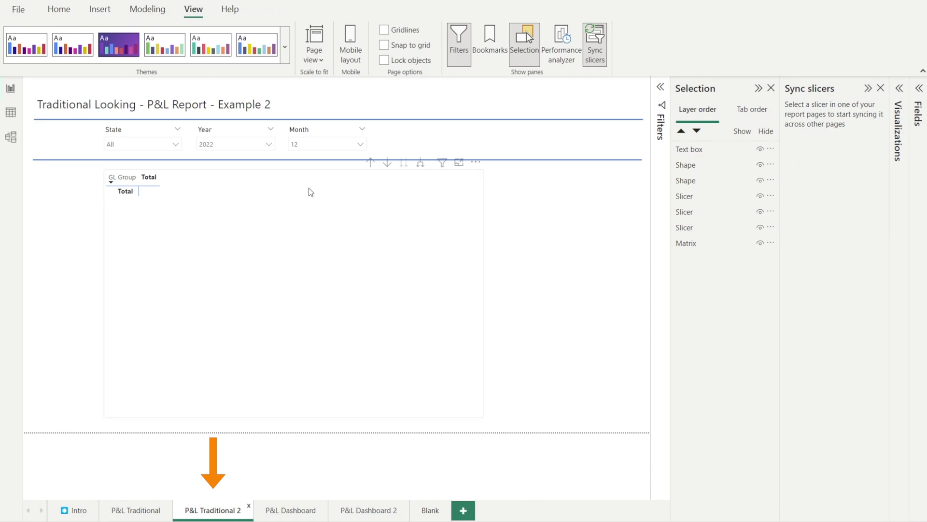
pyautogui.click(309, 129)
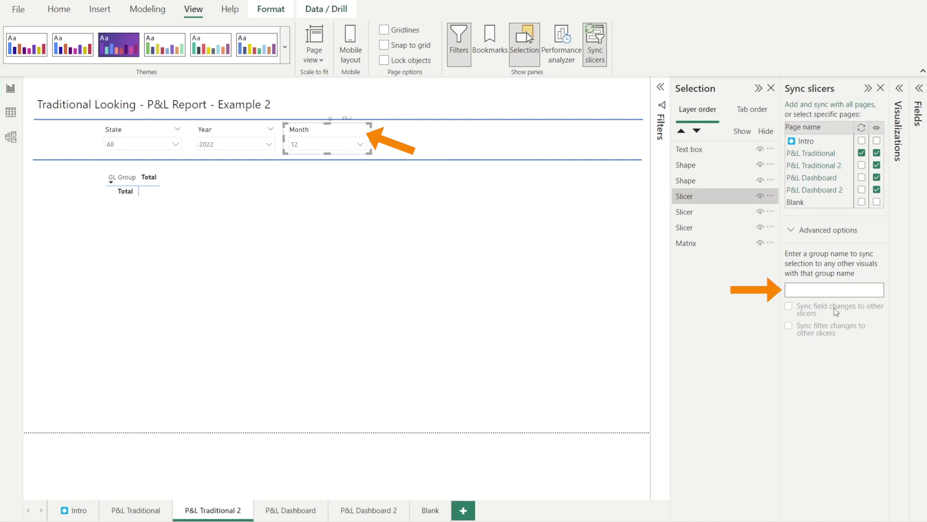
pyautogui.click(839, 293)
pyautogui.hotkey('ctrl', 'v')
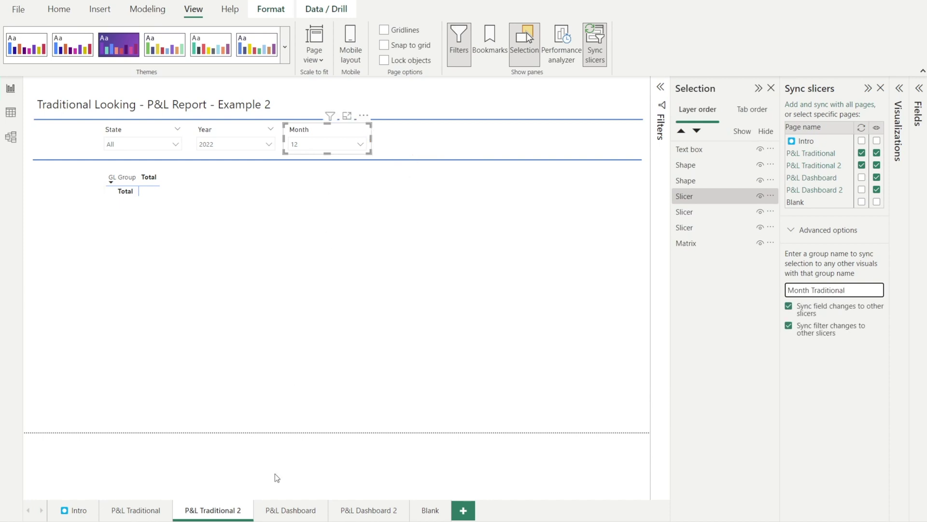
# - Revisit P&L Traditional 2 and reselect its Month slicer to review the sync settings
pyautogui.click(140, 511)
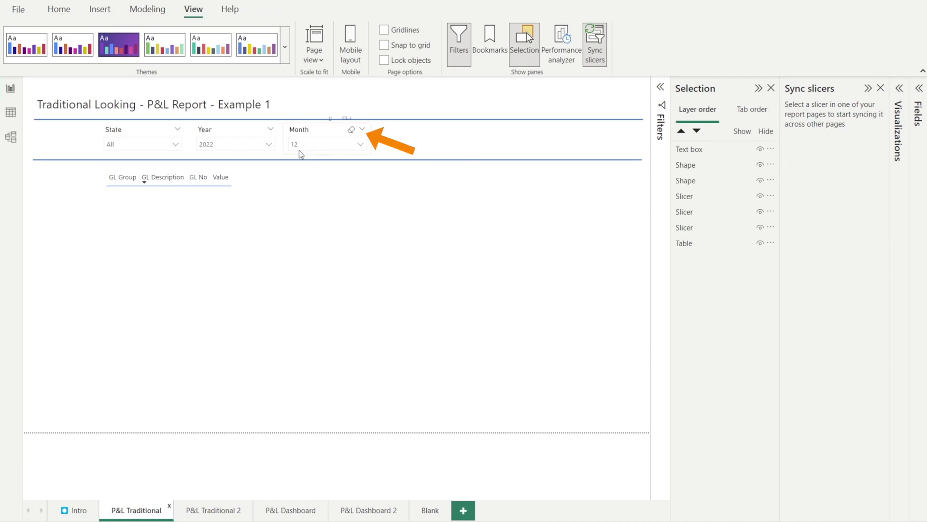
pyautogui.click(215, 516)
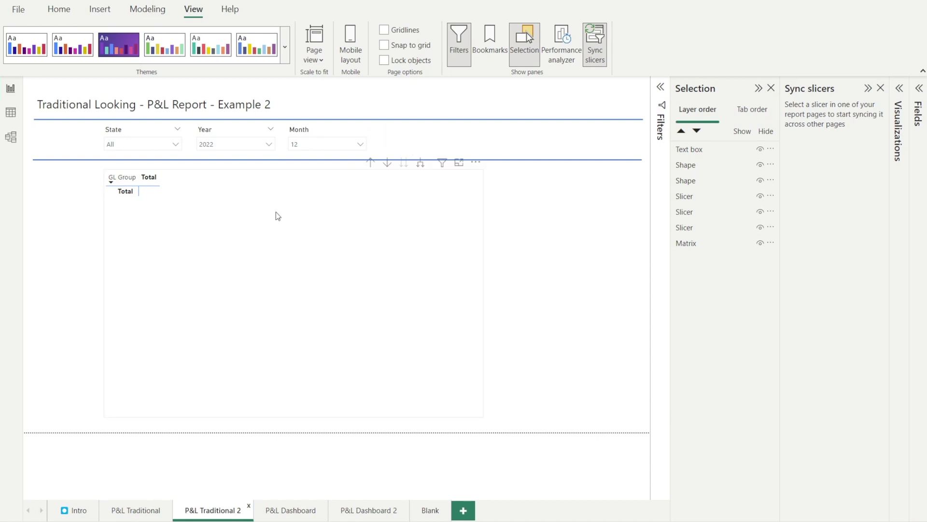
pyautogui.click(318, 127)
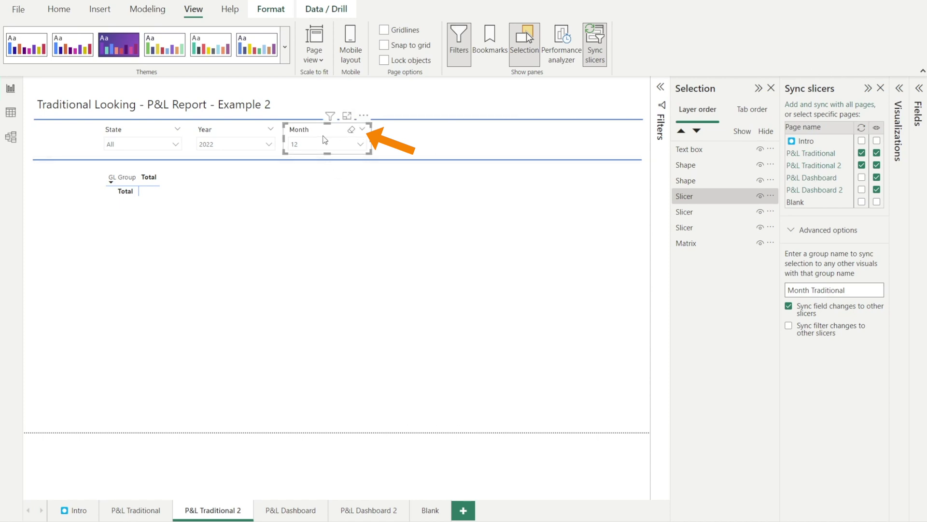
# - Show the Visualizations and Fields panes and expand the Date table's fields
pyautogui.click(897, 94)
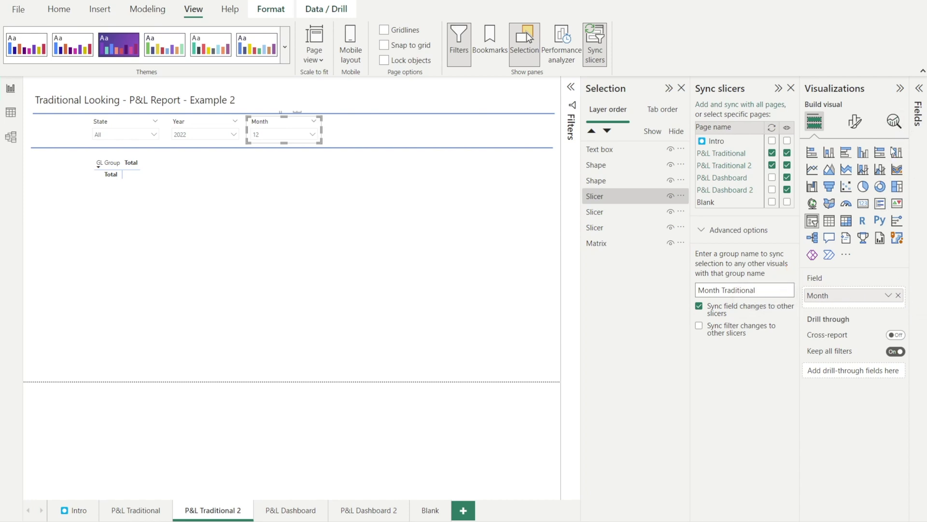
pyautogui.click(919, 88)
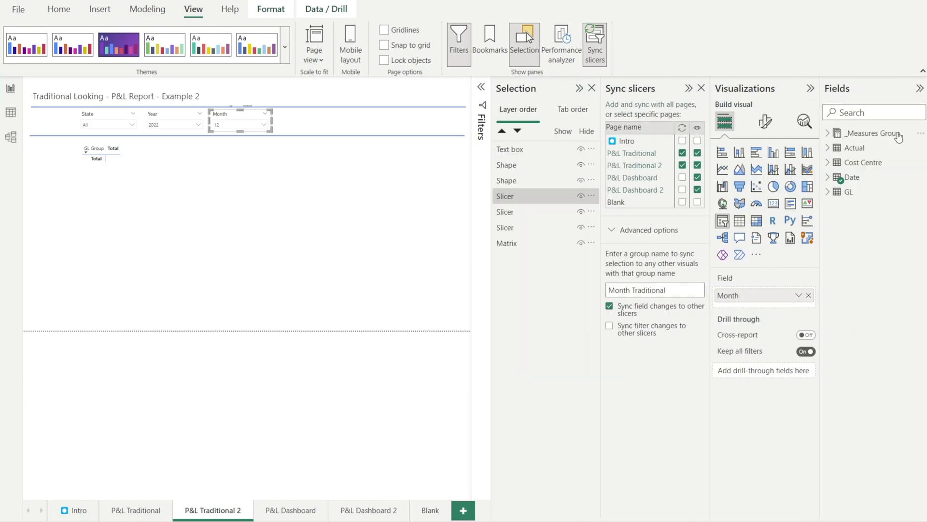
pyautogui.click(852, 177)
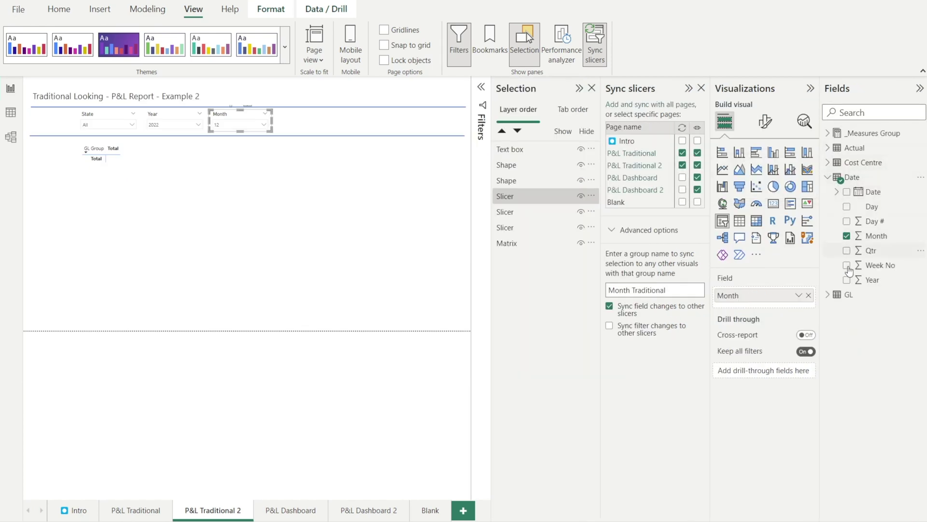
# - Swap the Traditional 2 slicer's field from Month to Qtr, then check P&L Traditional
pyautogui.click(808, 295)
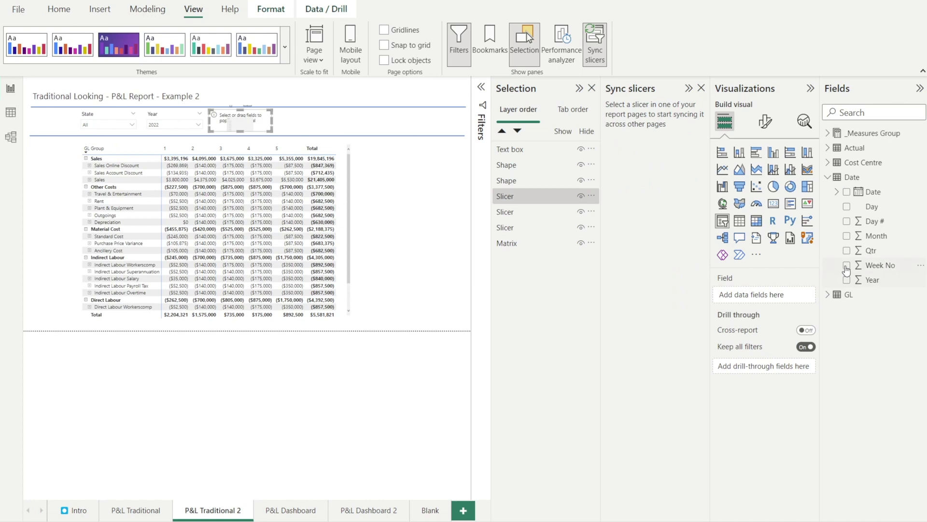
pyautogui.moveTo(864, 250); pyautogui.dragTo(795, 301)
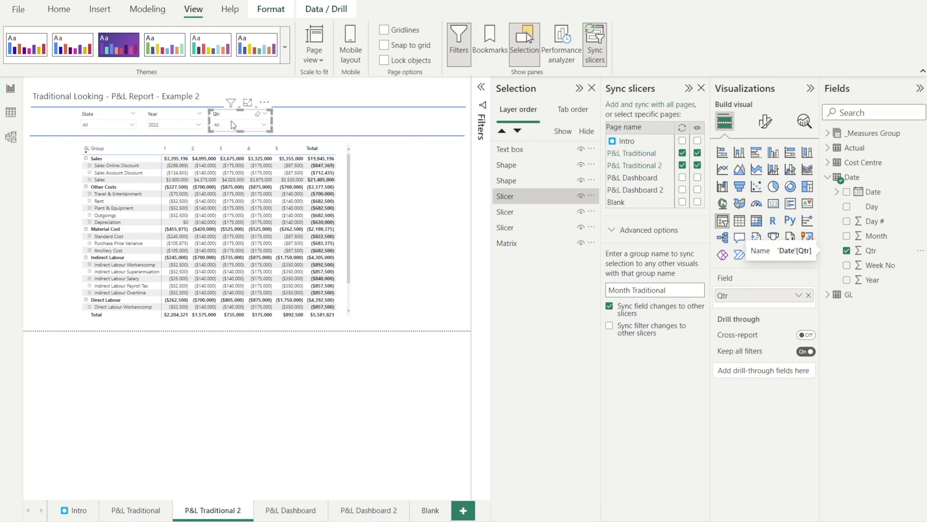
pyautogui.click(127, 512)
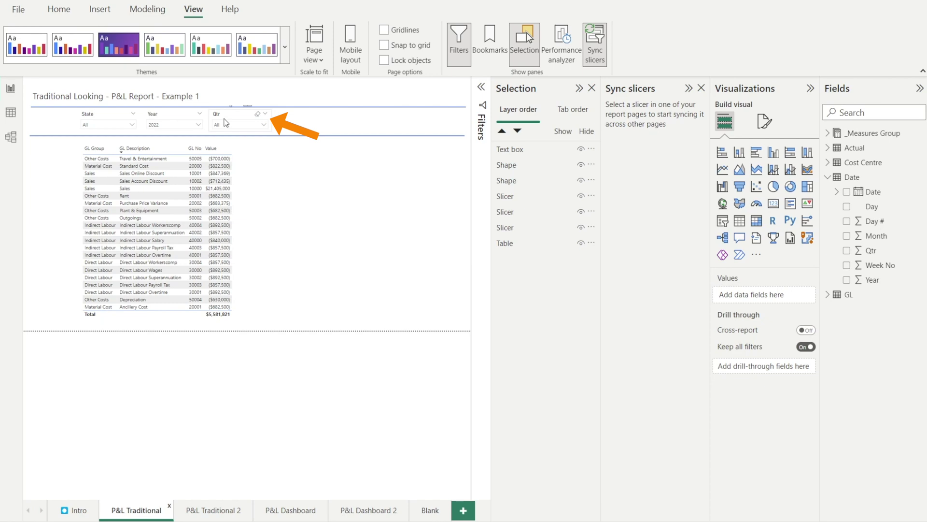
# - On P&L Traditional, turn off filter-change syncing and change the slicer field from Qtr to Week No
pyautogui.click(225, 123)
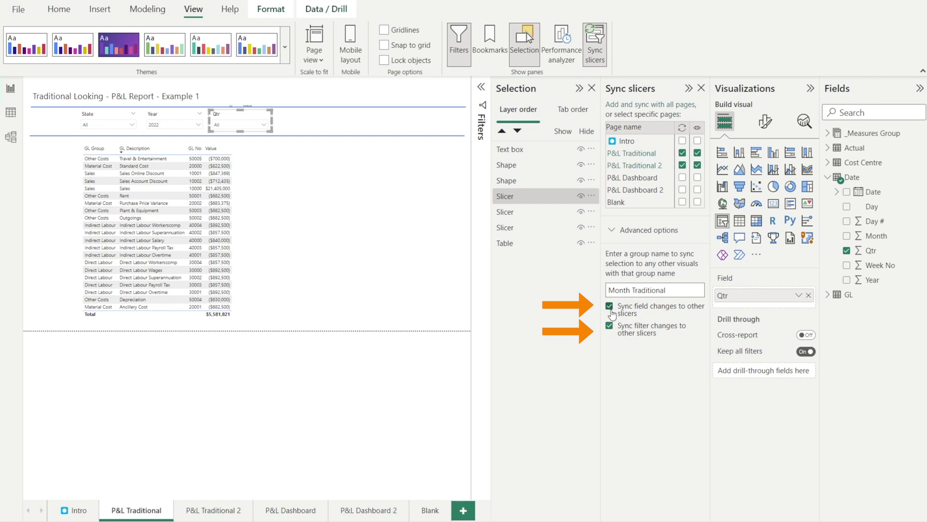
pyautogui.click(610, 327)
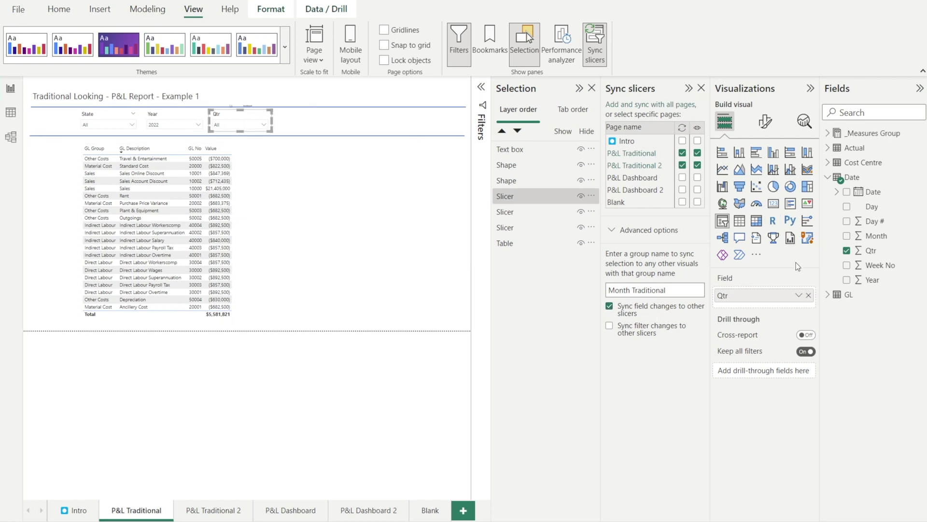
pyautogui.click(808, 295)
pyautogui.moveTo(868, 269); pyautogui.dragTo(763, 295)
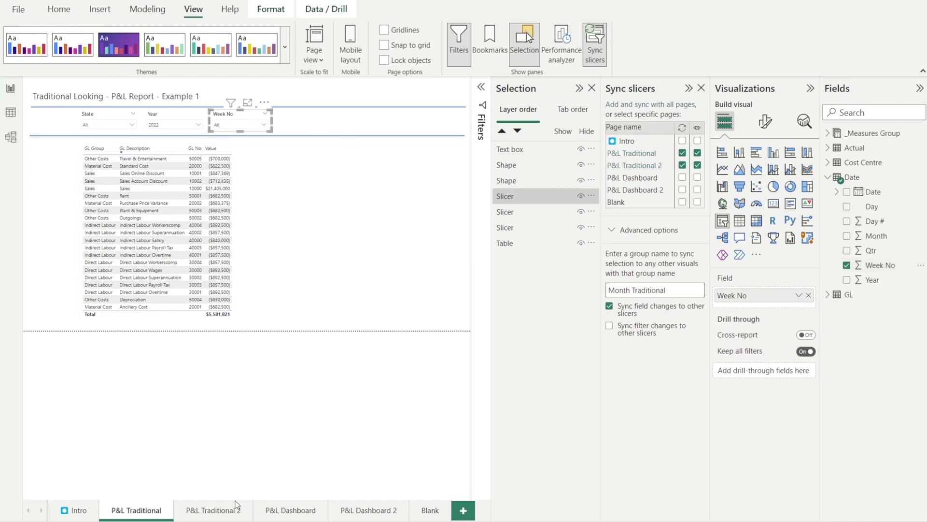
# - Confirm both Traditional pages now show a Week No slicer
pyautogui.click(226, 509)
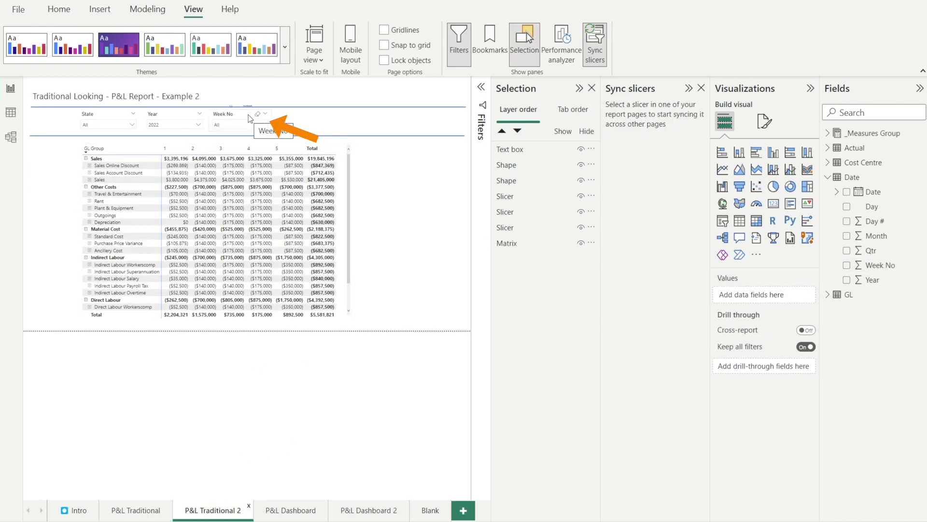
pyautogui.click(223, 120)
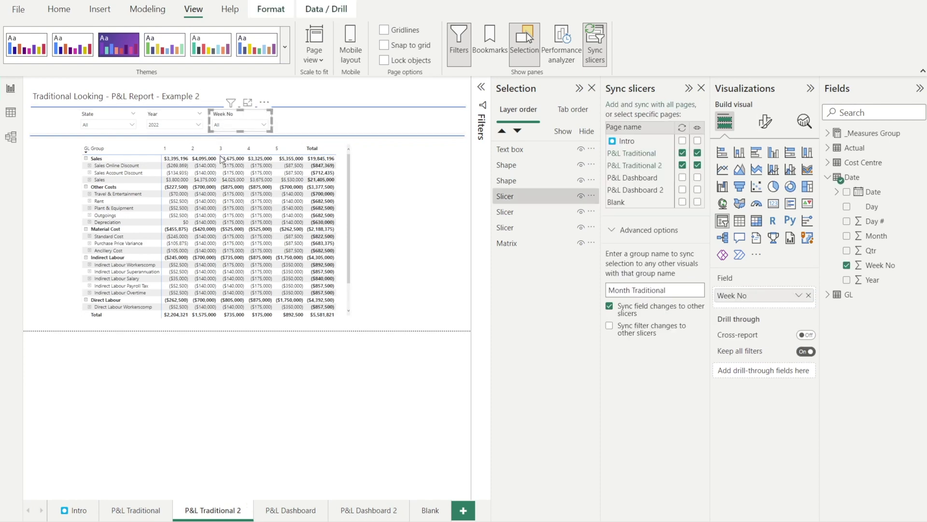
pyautogui.click(141, 511)
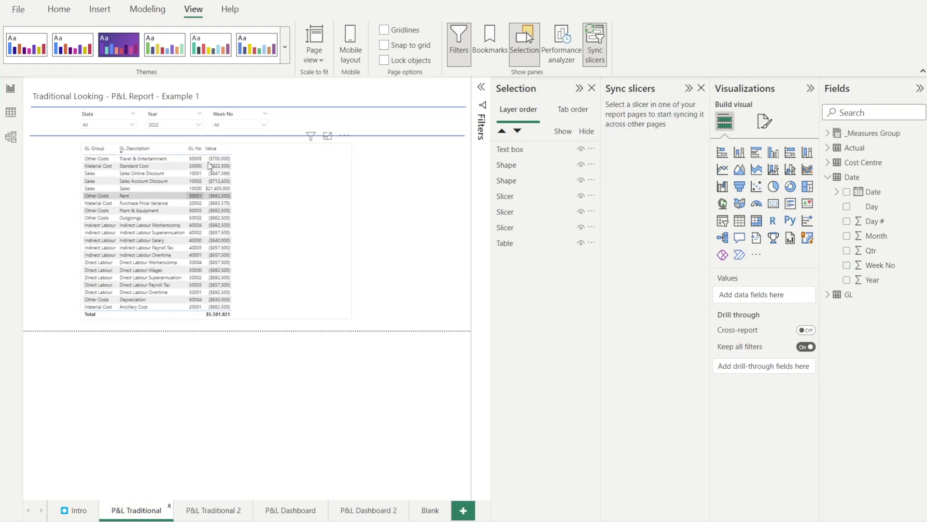
pyautogui.click(232, 121)
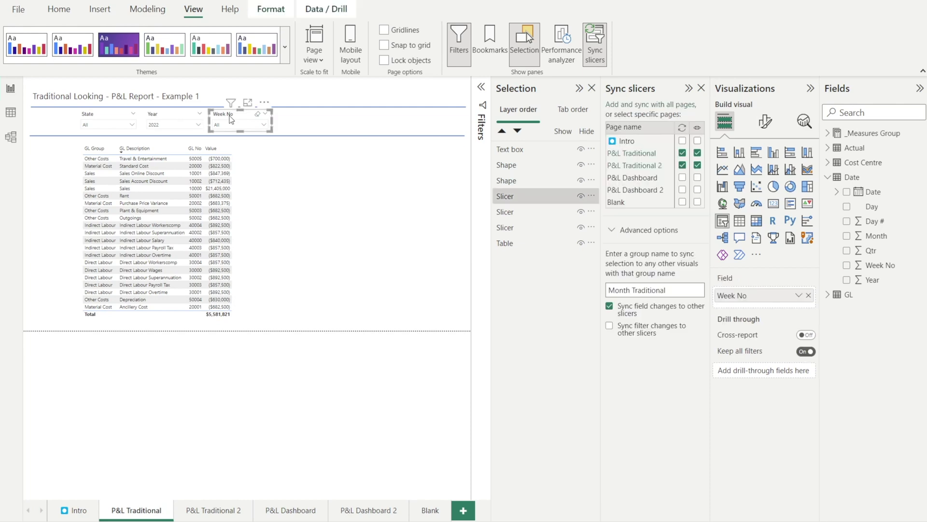
# - Check that the P&L Dashboard Month slicer has no sync group name
pyautogui.click(296, 514)
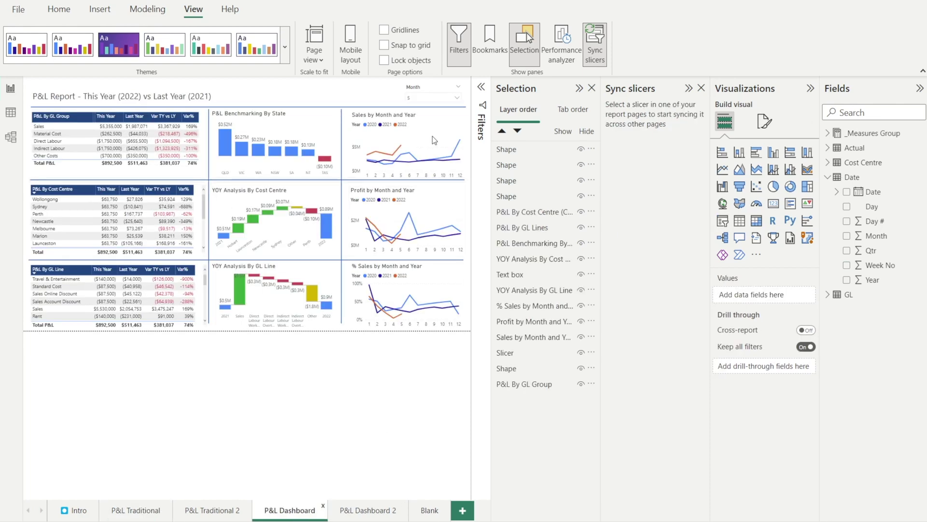
pyautogui.click(359, 517)
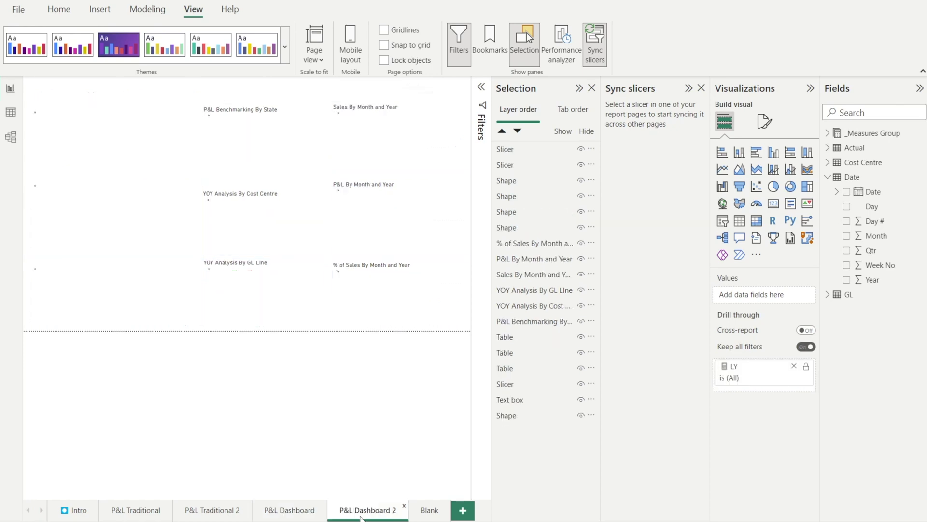
pyautogui.click(285, 515)
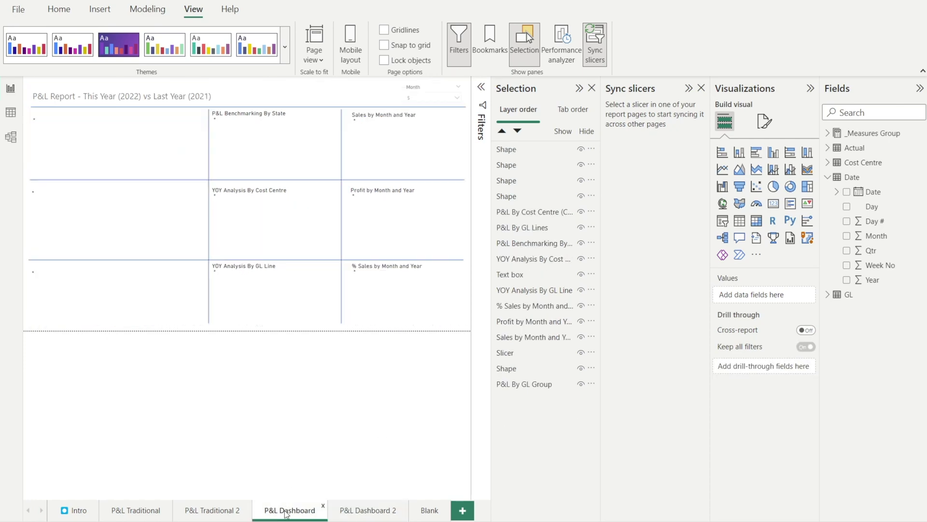
pyautogui.click(422, 88)
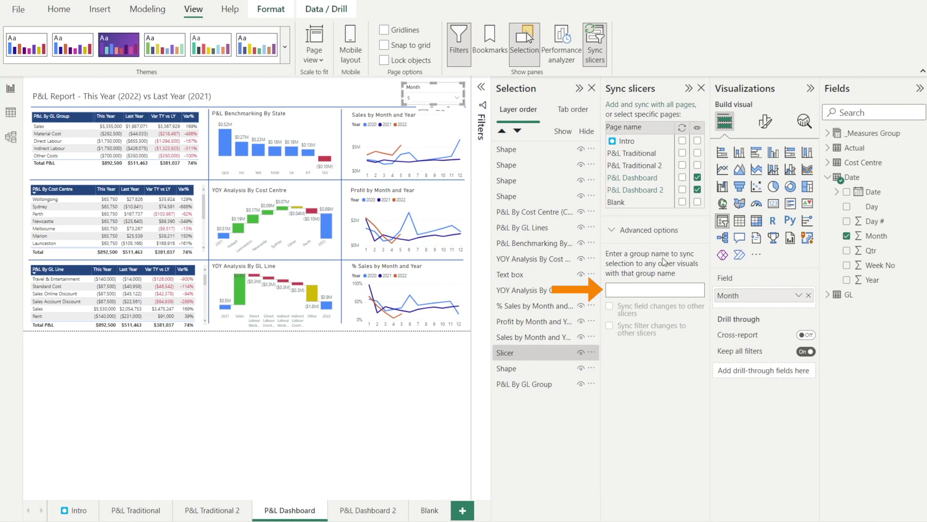
pyautogui.click(630, 293)
# - Return to P&L Traditional 2 and select its Week No slicer
pyautogui.click(156, 516)
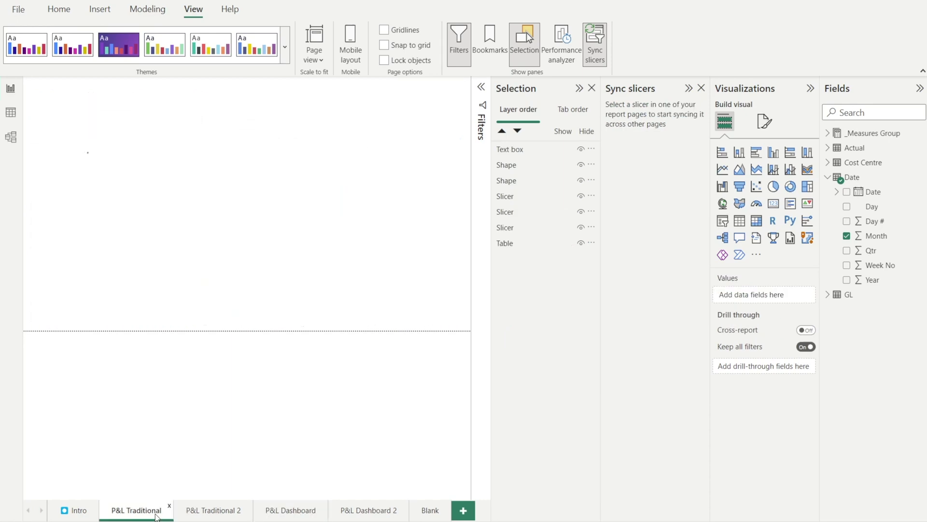
pyautogui.click(221, 516)
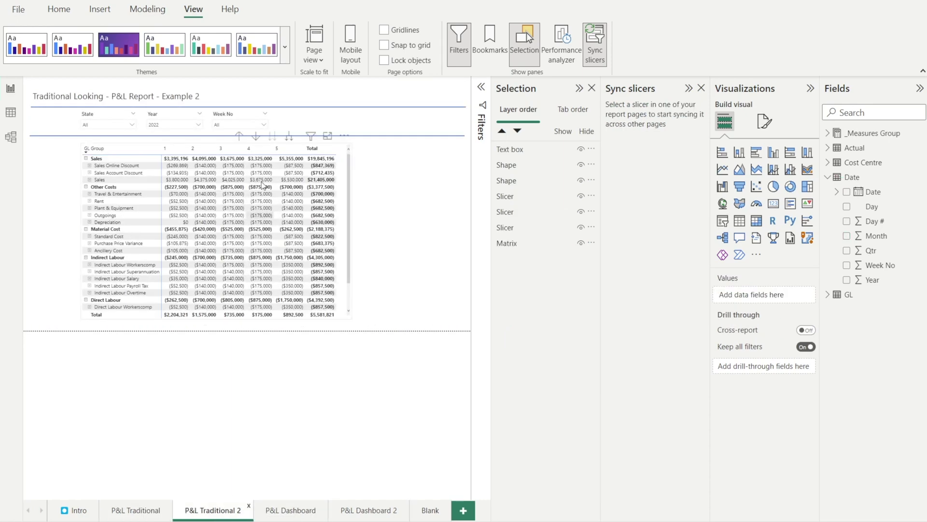
pyautogui.click(147, 519)
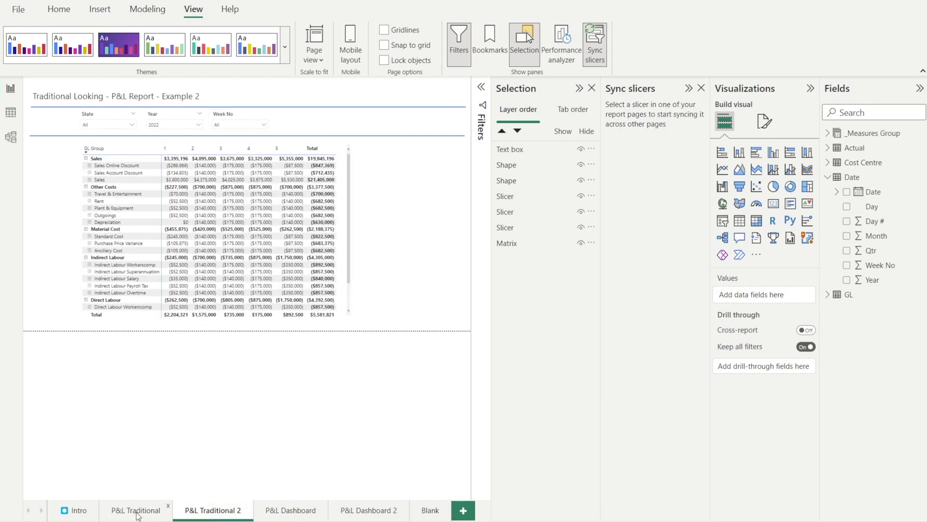
pyautogui.click(194, 512)
pyautogui.click(242, 117)
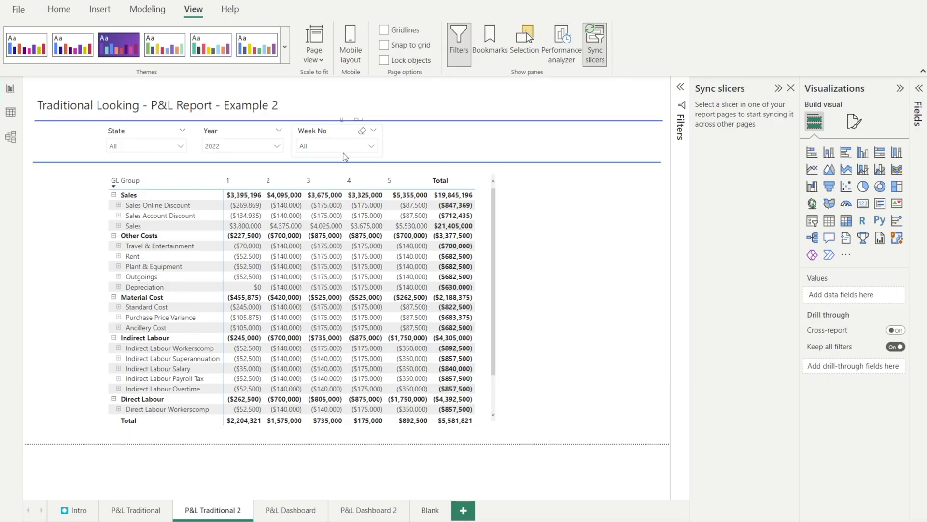
# - Turn off Sync field changes for the Week No slicers on P&L Traditional 2 and P&L Traditional
pyautogui.click(331, 137)
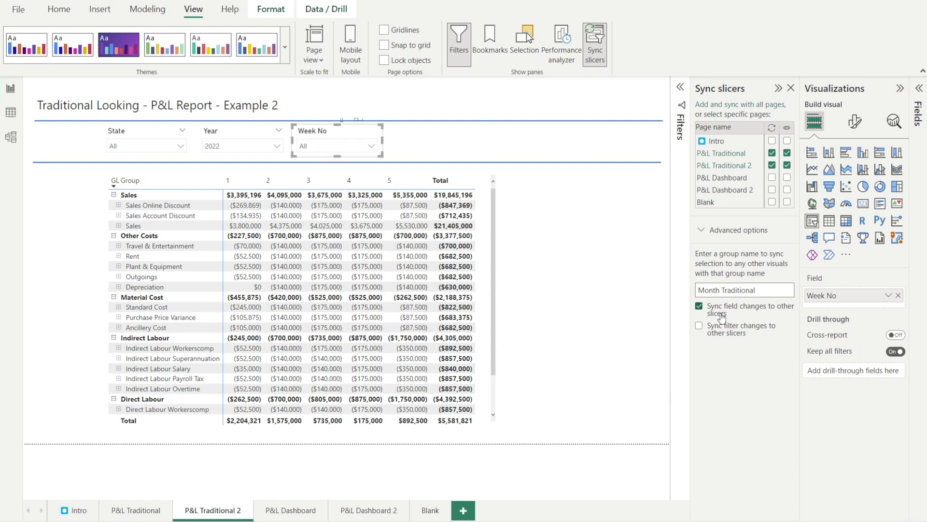
pyautogui.click(699, 306)
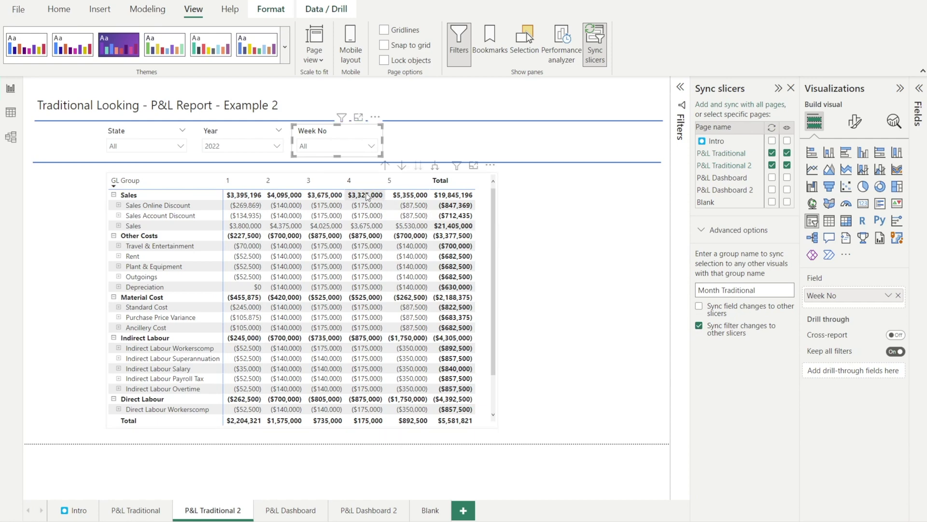
pyautogui.click(152, 516)
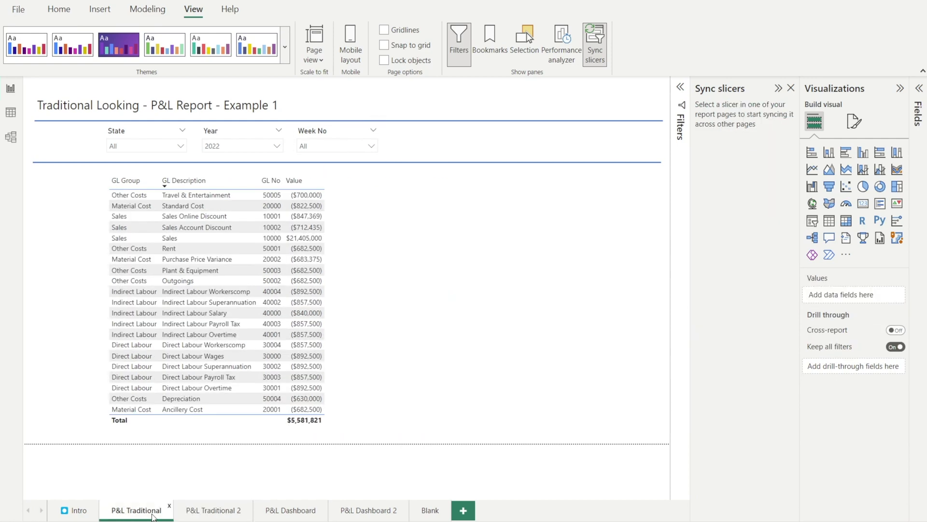
pyautogui.click(317, 135)
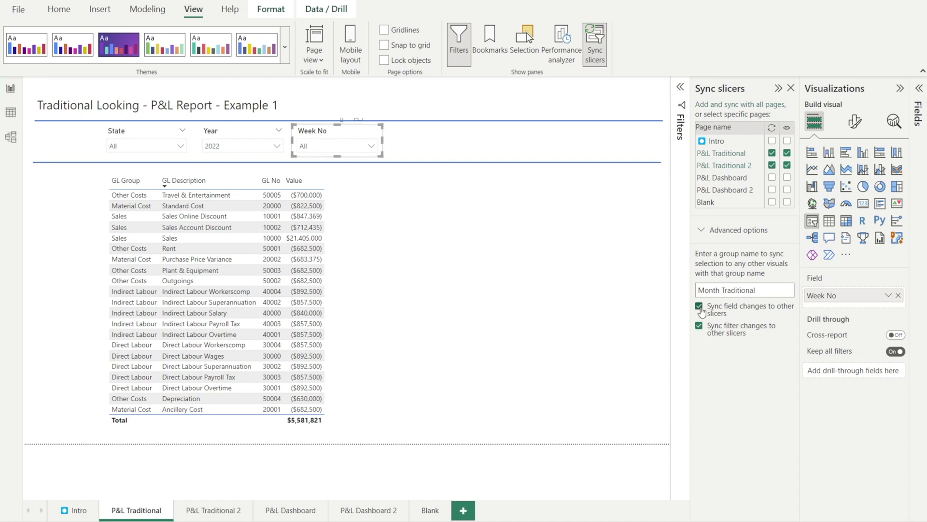
pyautogui.click(703, 312)
pyautogui.click(357, 146)
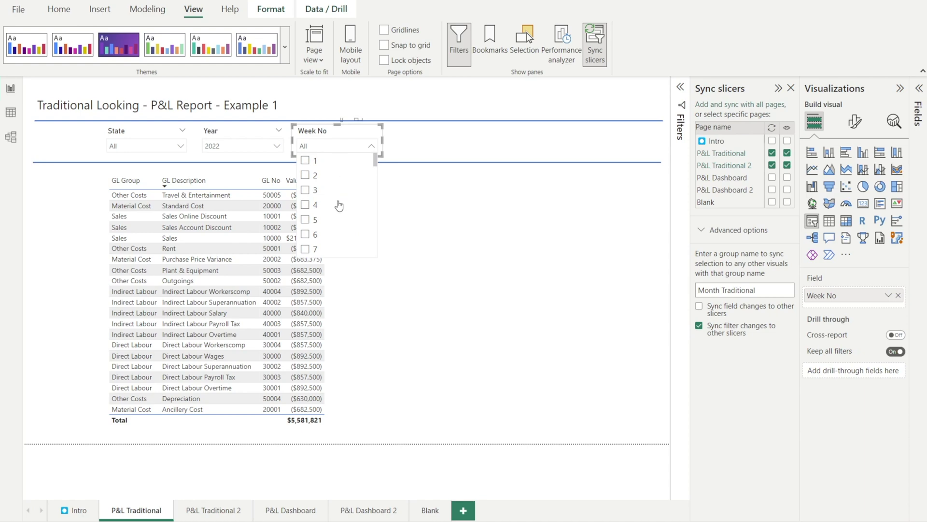
pyautogui.scroll(-1, 338, 209)
pyautogui.scroll(-5, 340, 213)
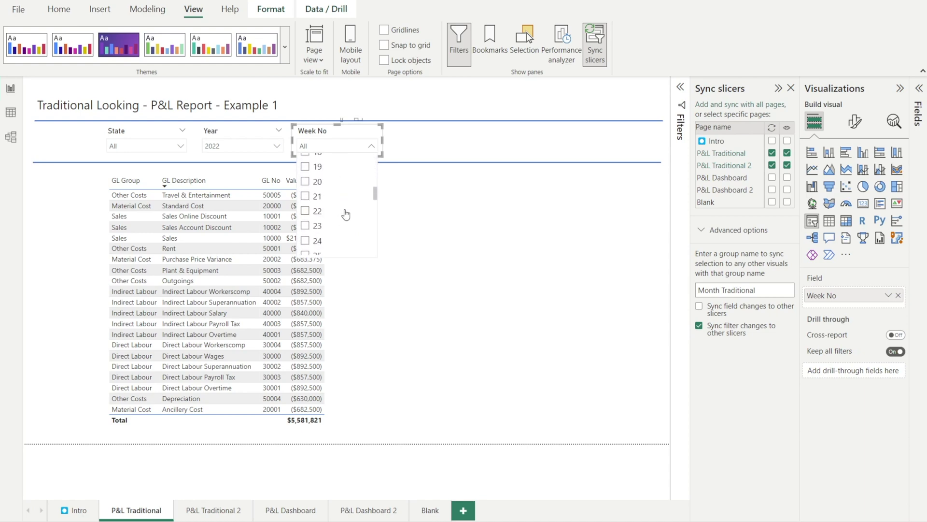
pyautogui.scroll(-3, 339, 220)
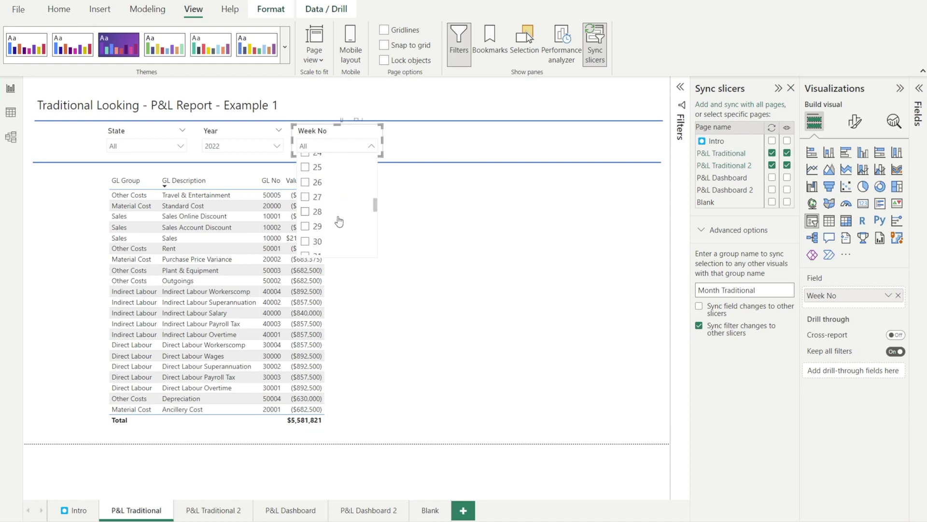
pyautogui.scroll(-4, 339, 221)
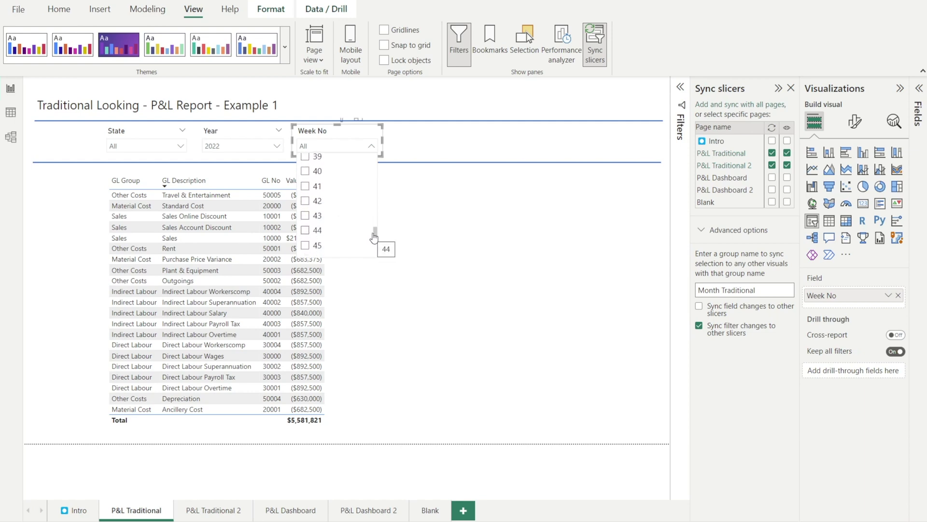
pyautogui.moveTo(376, 232); pyautogui.dragTo(366, 151)
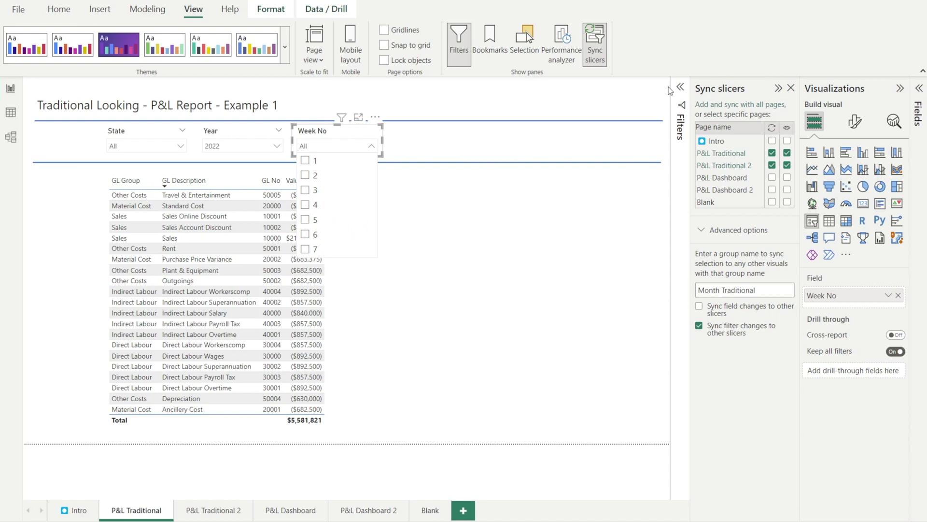
# - Filter the Week No slicer to weeks less than 5 and check its list
pyautogui.click(681, 89)
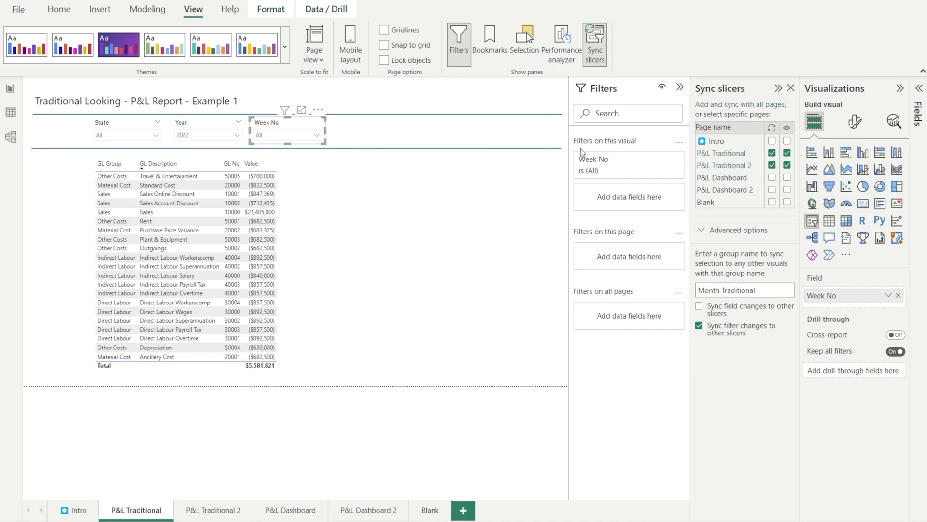
pyautogui.click(662, 160)
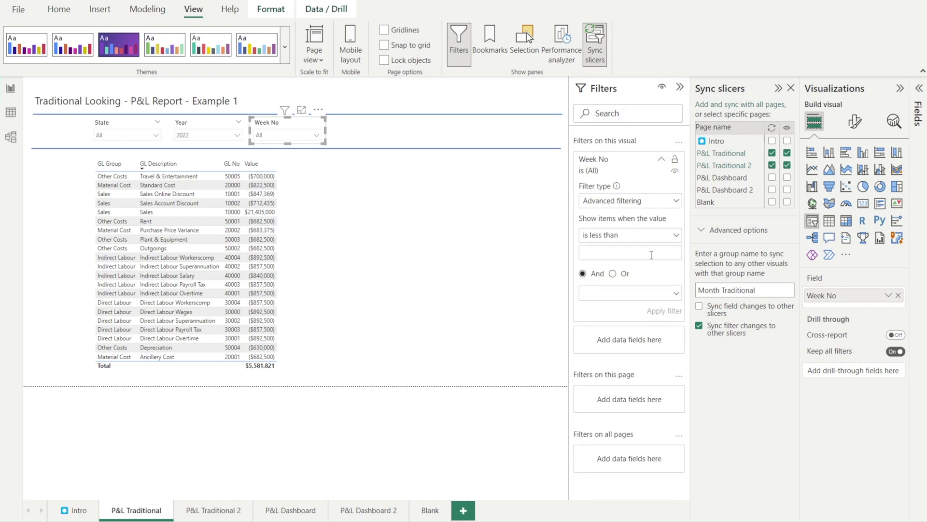
pyautogui.write('5')
pyautogui.click(670, 313)
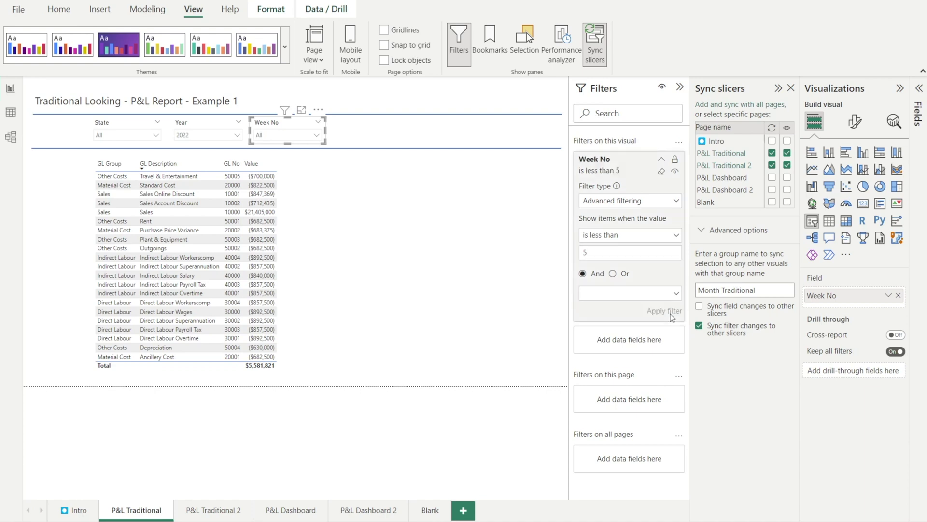
pyautogui.click(317, 135)
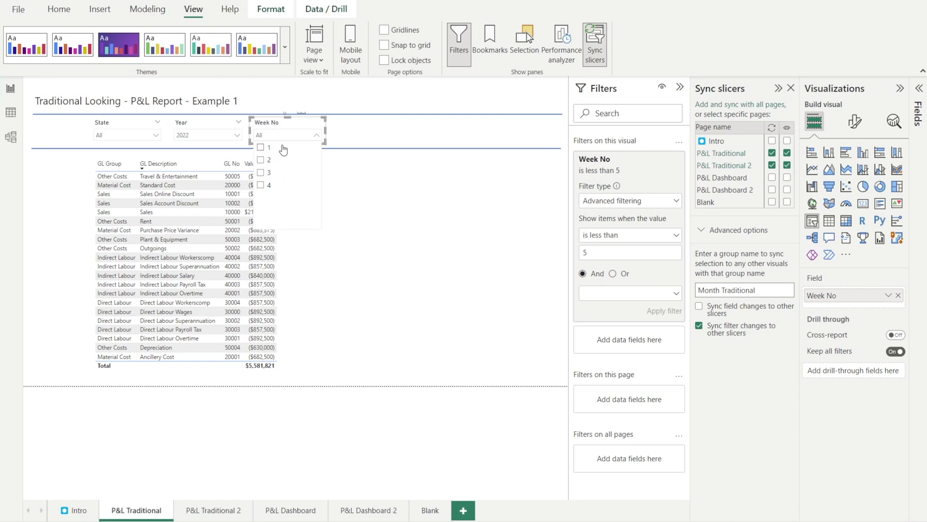
# - Change the Week No filter to less than 12 and verify the slicer's remaining weeks
pyautogui.doubleClick(585, 251)
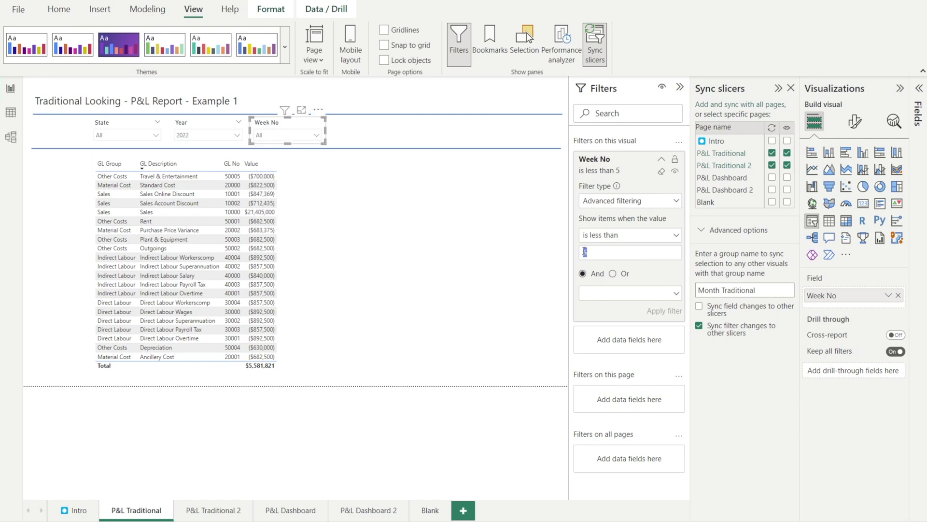
pyautogui.write('12')
pyautogui.click(659, 316)
pyautogui.click(317, 136)
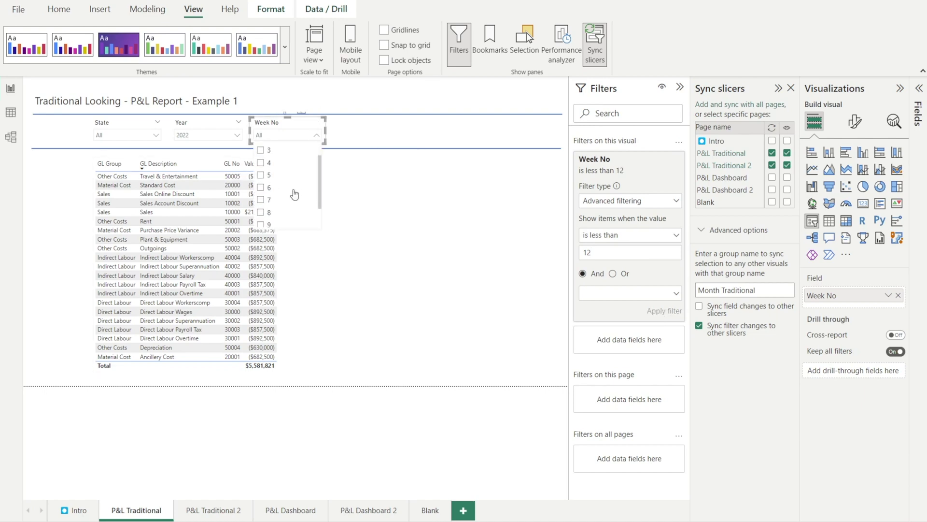
pyautogui.scroll(-1, 294, 198)
pyautogui.scroll(2, 285, 217)
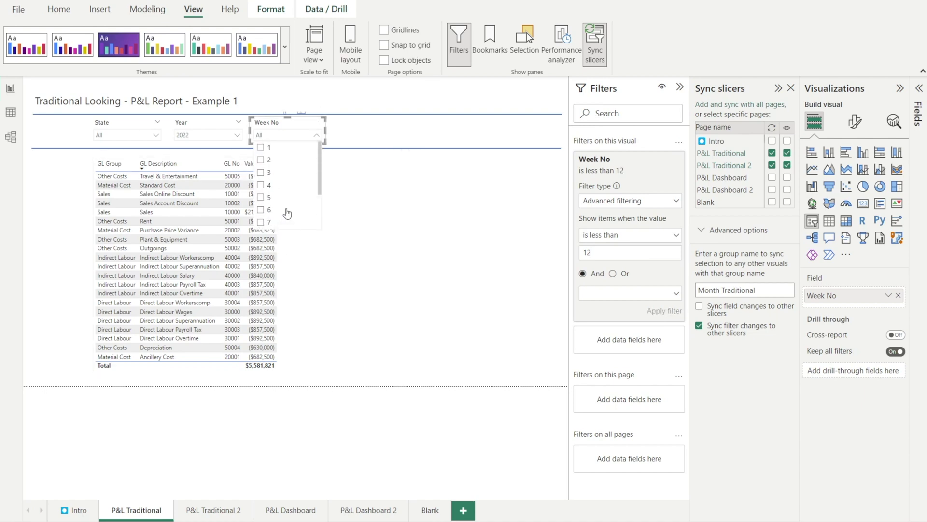
pyautogui.click(371, 137)
pyautogui.click(280, 123)
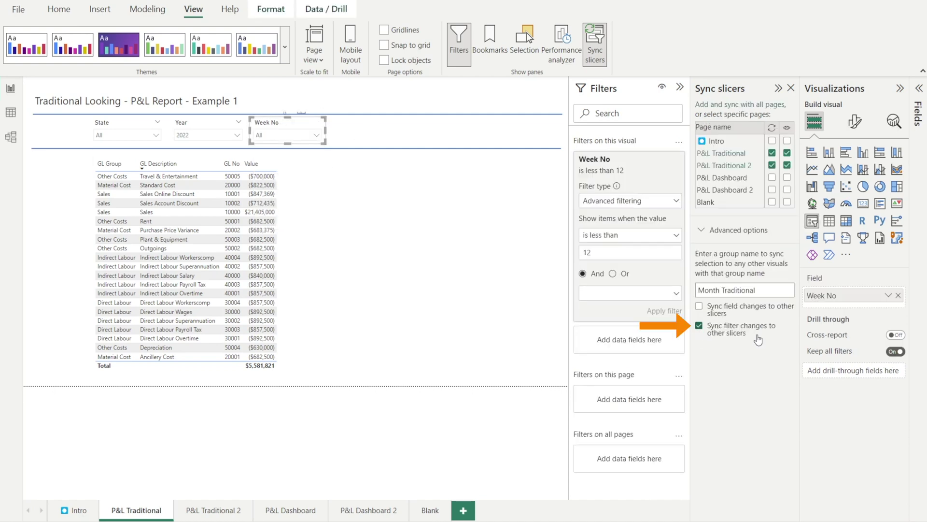
pyautogui.click(317, 137)
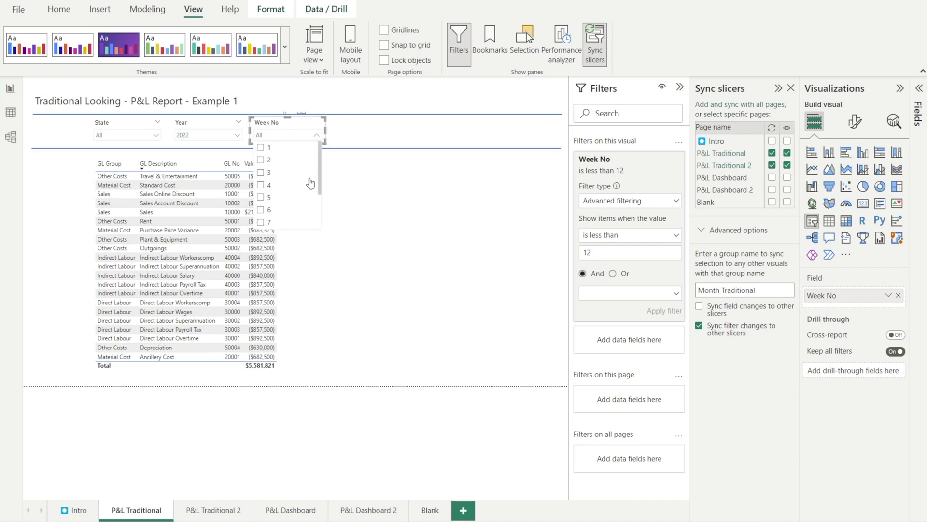
pyautogui.scroll(-2, 294, 200)
# - On P&L Traditional 2, scroll the Week No list to confirm it ends at week 11
pyautogui.click(216, 513)
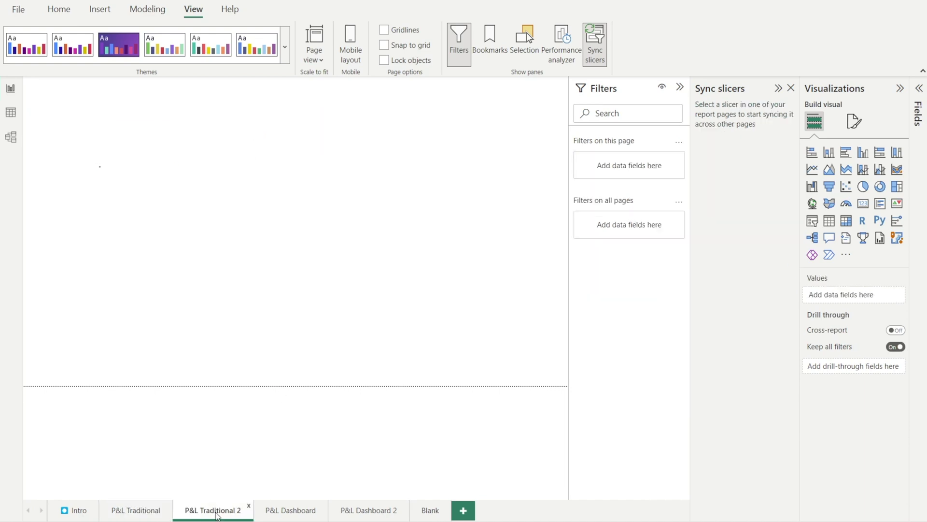
pyautogui.click(316, 135)
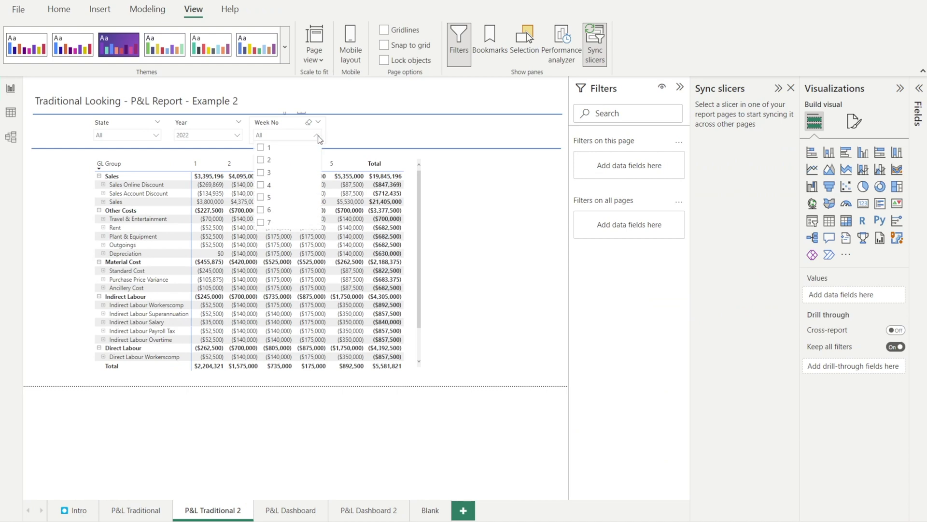
pyautogui.scroll(-2, 306, 171)
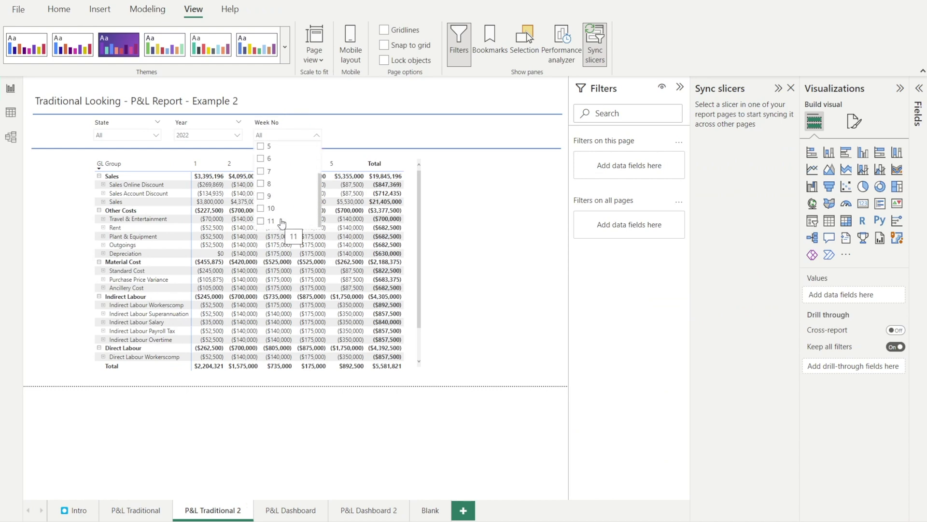
pyautogui.scroll(2, 282, 224)
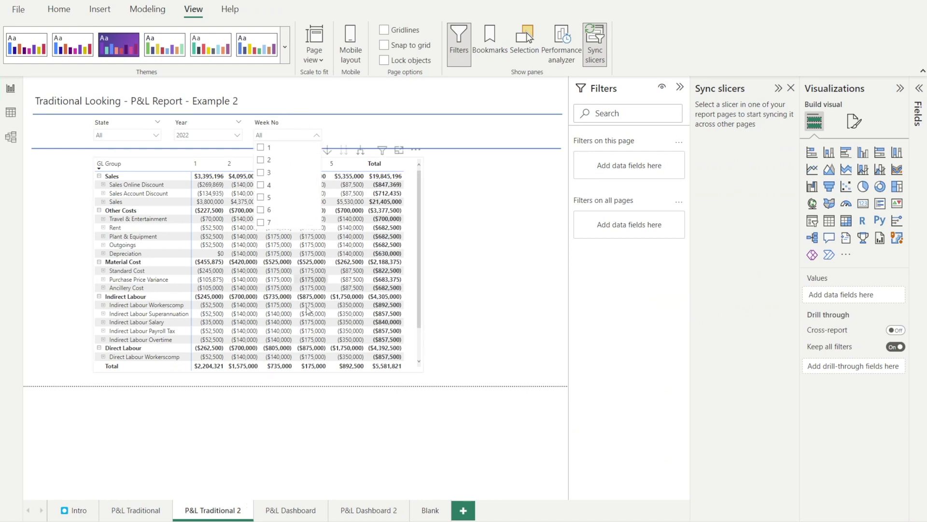
# - Turn off 'Sync filter changes to other slicers' for the Week No slicer on both P&L Traditional pages
pyautogui.click(283, 126)
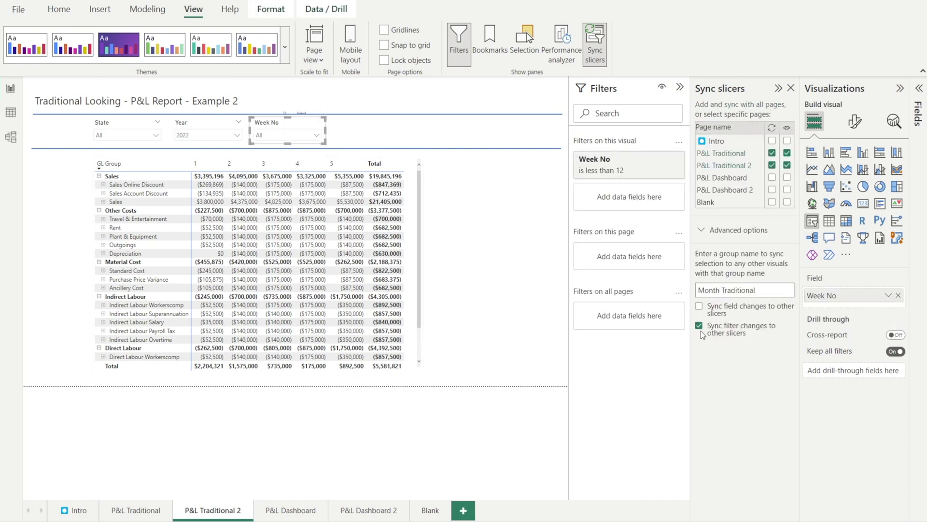
pyautogui.click(699, 327)
pyautogui.click(154, 510)
pyautogui.click(280, 124)
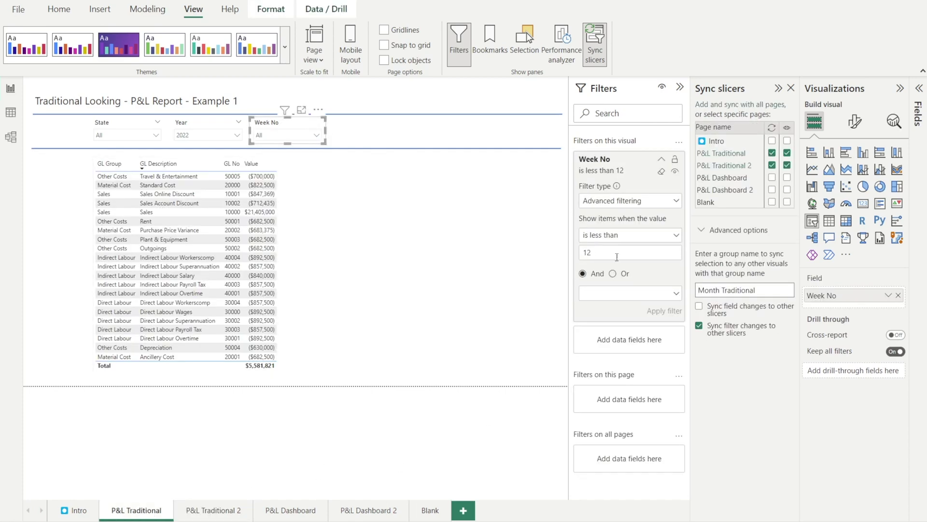
pyautogui.click(700, 326)
# - Filter P&L Traditional's Week No slicer to weeks less than 3, leaving weeks 1 and 2, then view P&L Traditional 2
pyautogui.doubleClick(586, 252)
pyautogui.write('3')
pyautogui.click(666, 313)
pyautogui.click(313, 134)
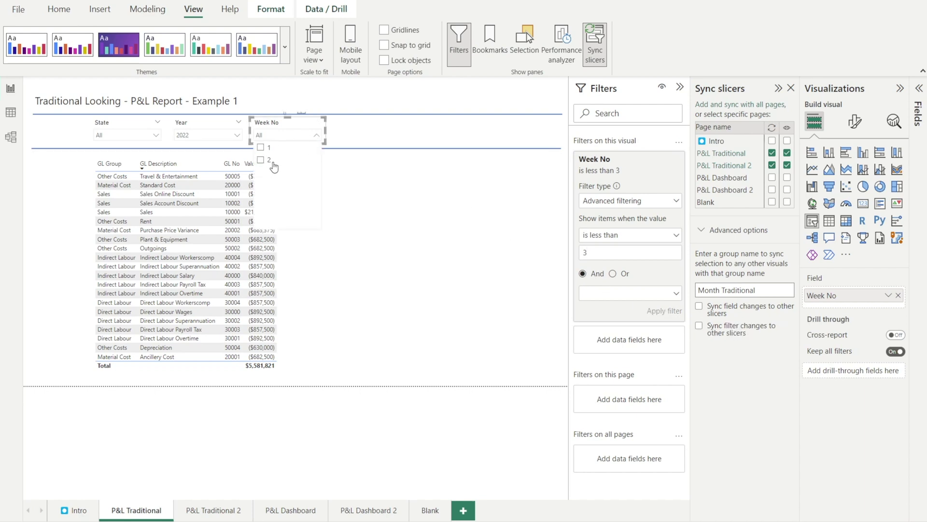
pyautogui.click(213, 510)
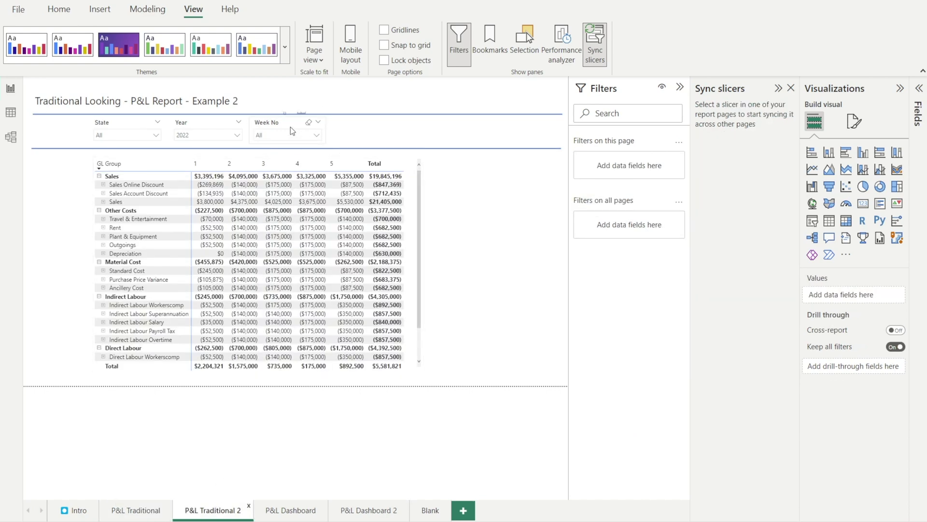
pyautogui.click(290, 127)
pyautogui.click(317, 135)
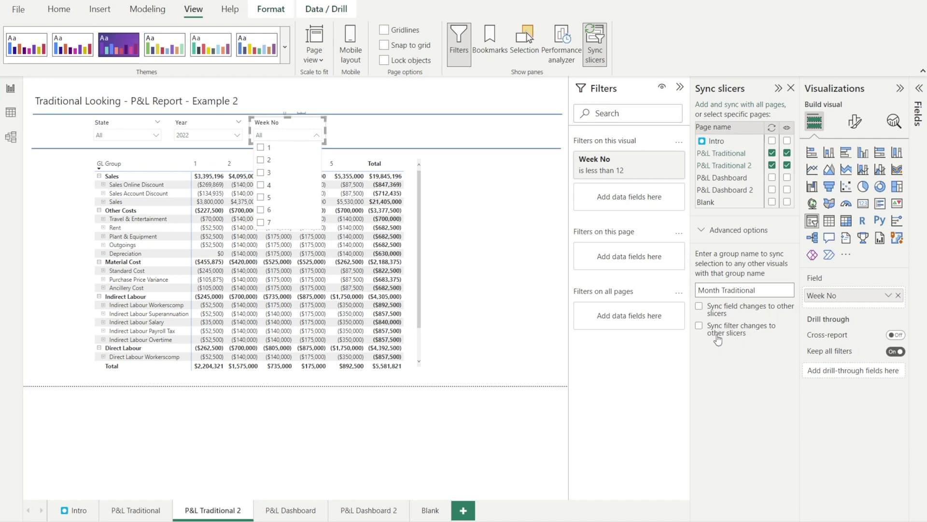
pyautogui.click(742, 384)
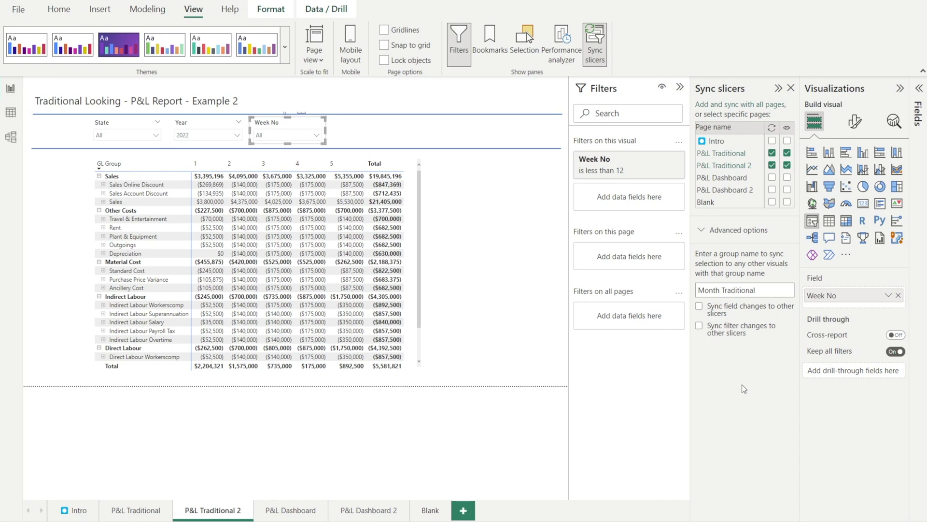
pyautogui.click(315, 135)
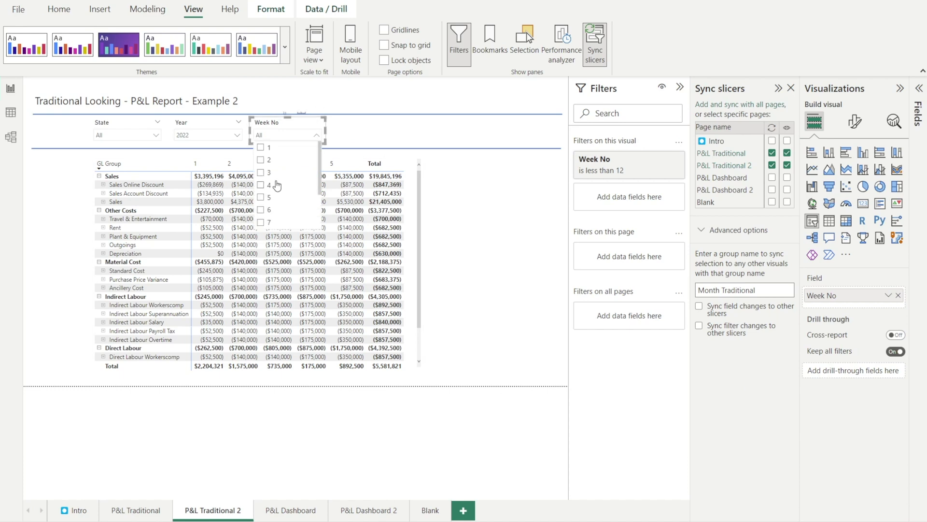
pyautogui.click(436, 140)
pyautogui.click(271, 123)
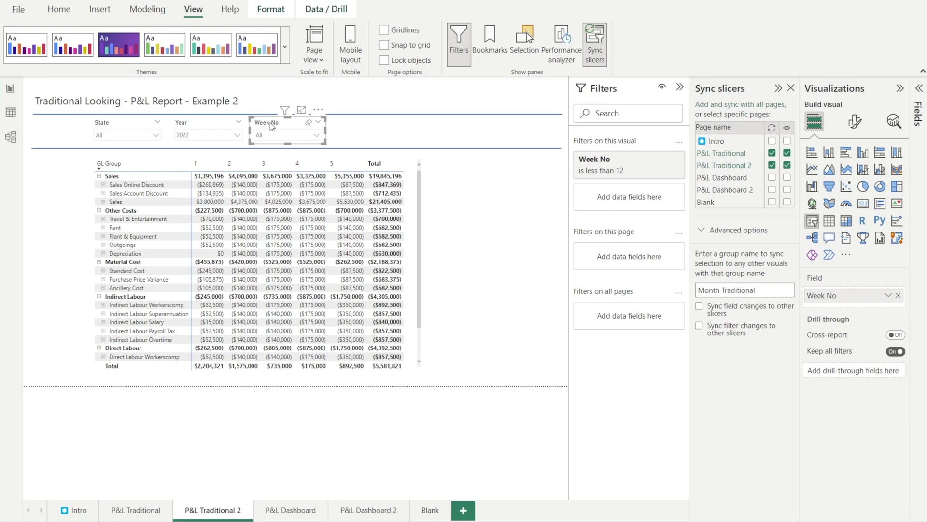